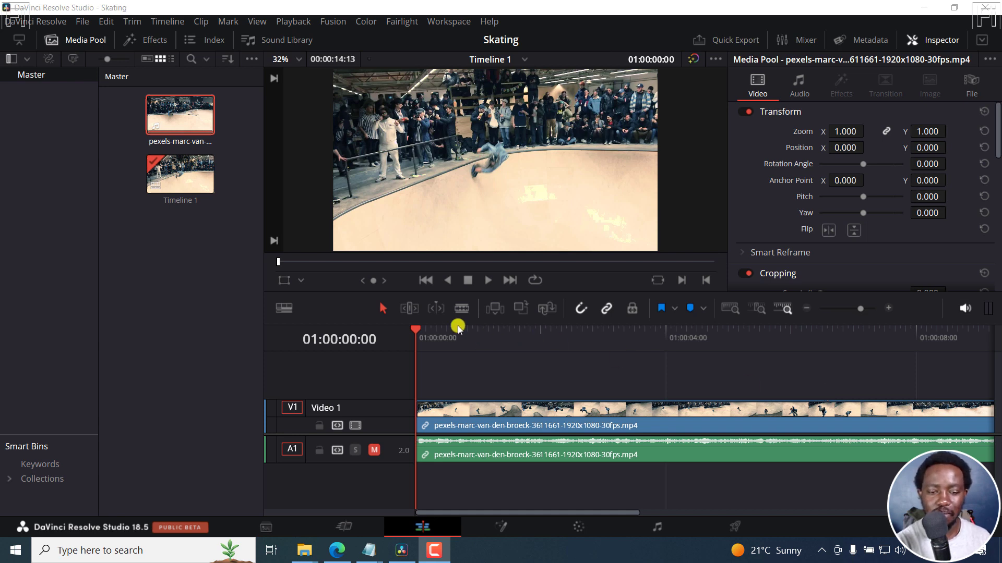
- Put the playhead at 01:00:01:12, where the skater is mid-air over the bowl
click(374, 450)
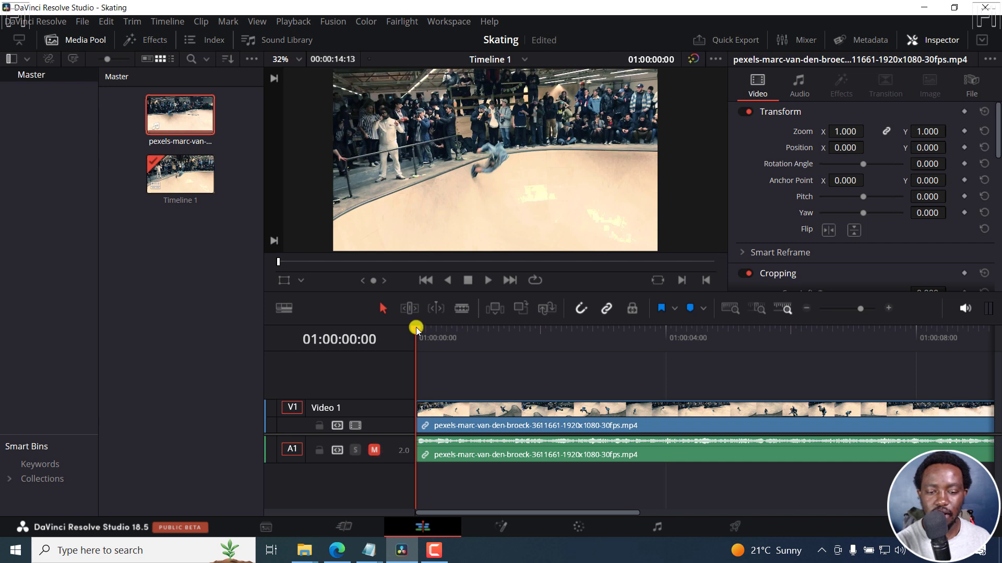
drag(415, 327, 509, 333)
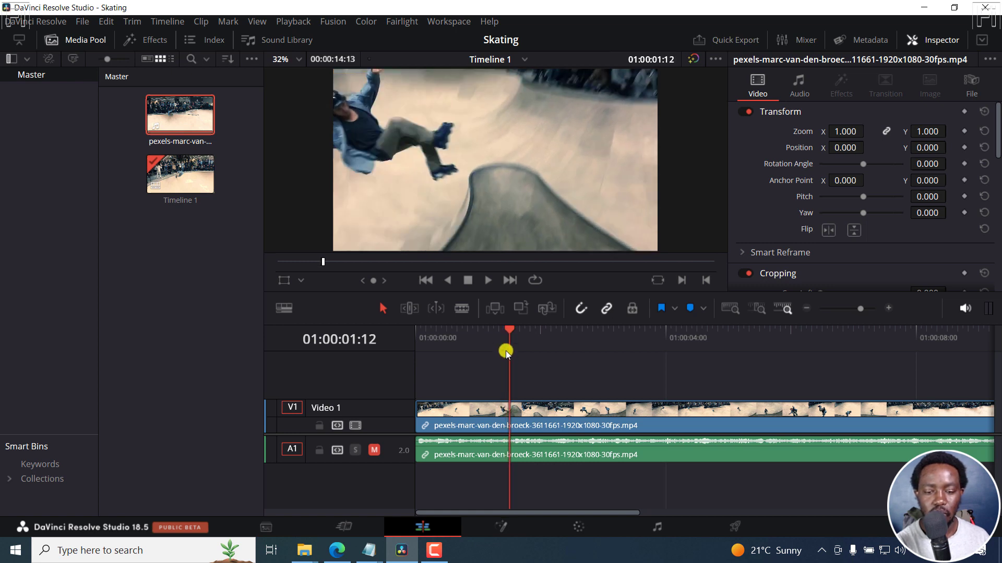
- Blade the skating clip at 01:00:01:12 and drag the second piece later to leave a gap
click(461, 308)
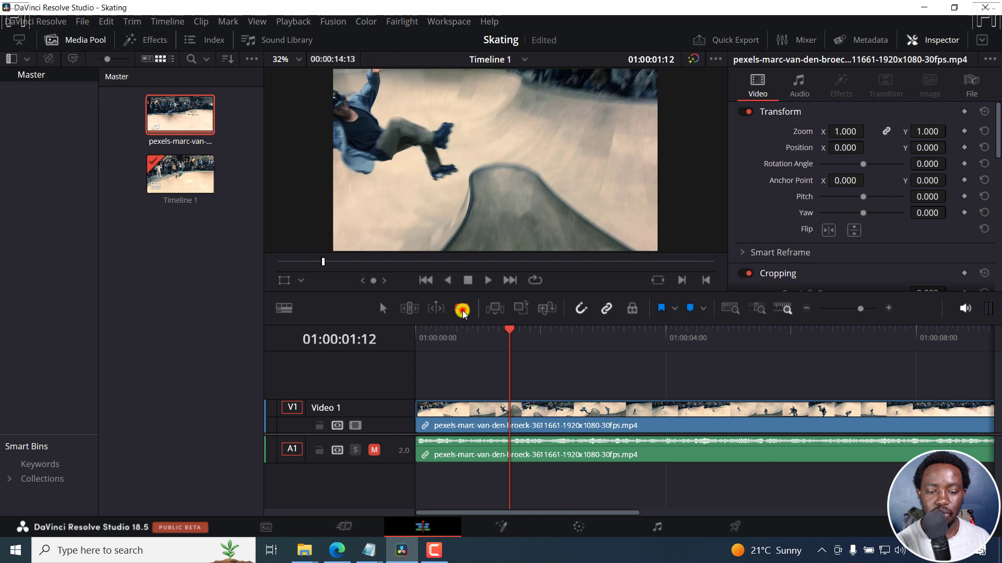
click(510, 411)
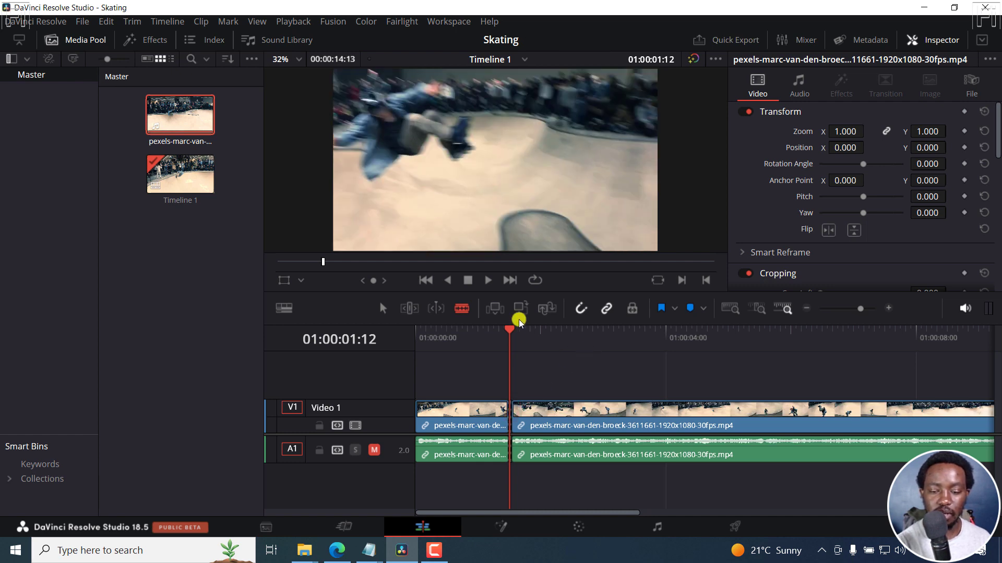
click(383, 308)
click(554, 412)
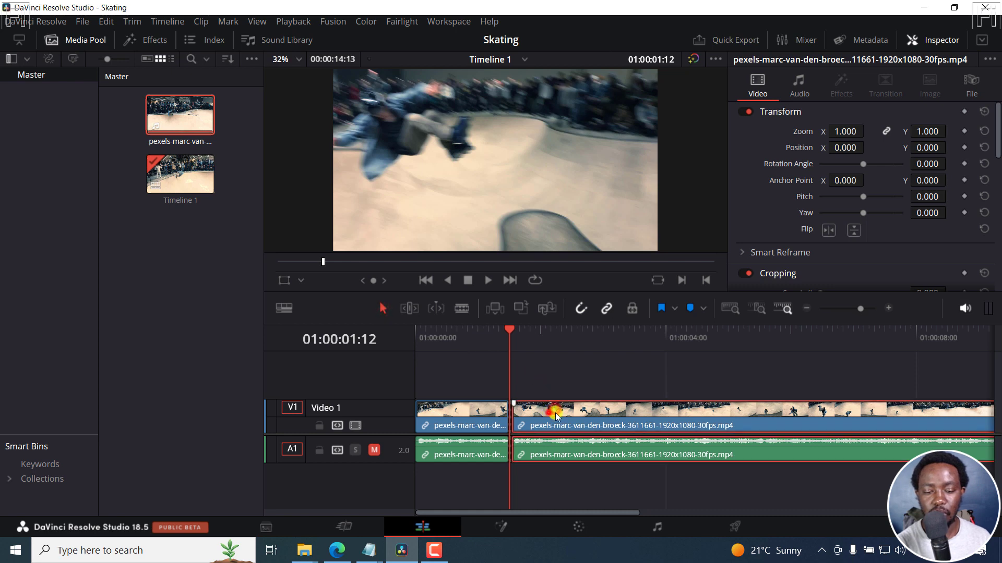
drag(554, 411, 610, 410)
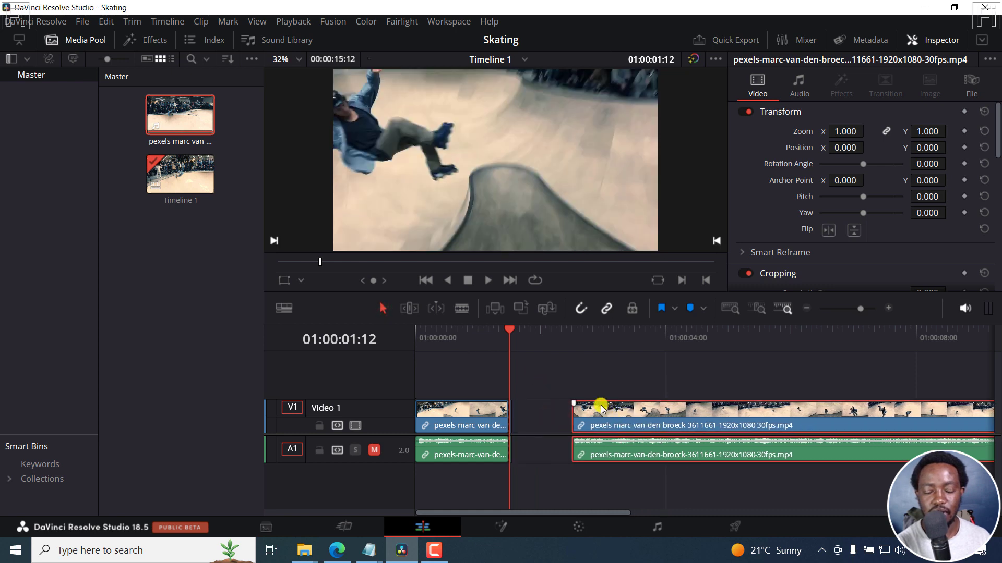
- Zoom into the cut and step frame by frame to isolate a single frame
click(887, 309)
key(ctrl+z)
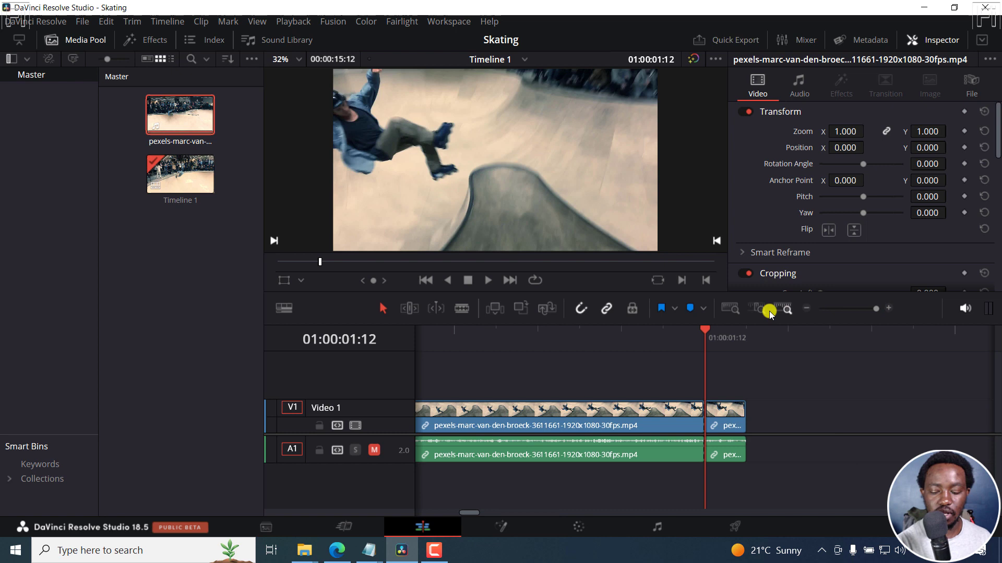
key(Right)
key(Left)
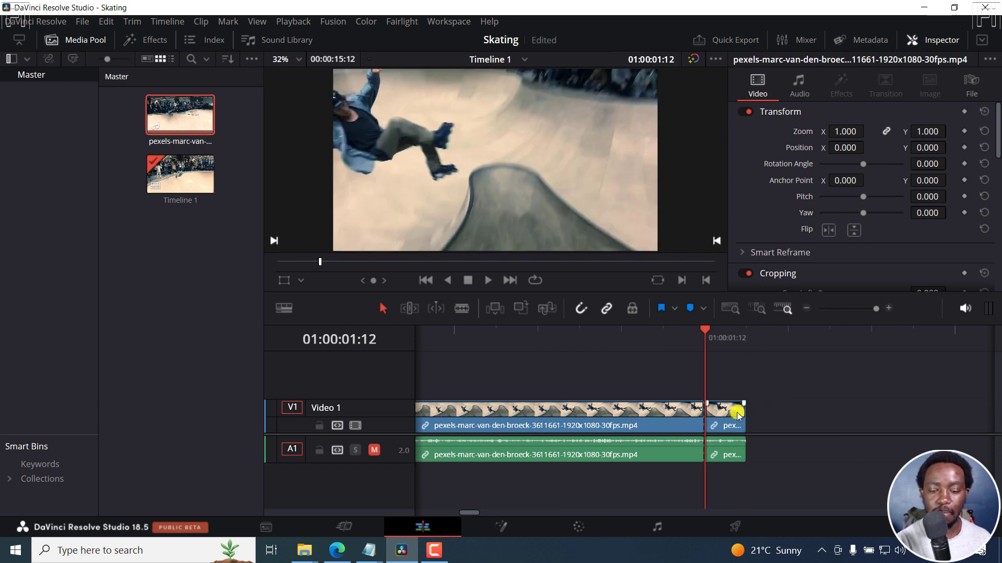
- Apply Freeze Frame to the one-frame clip through Change Clip Speed
click(736, 416)
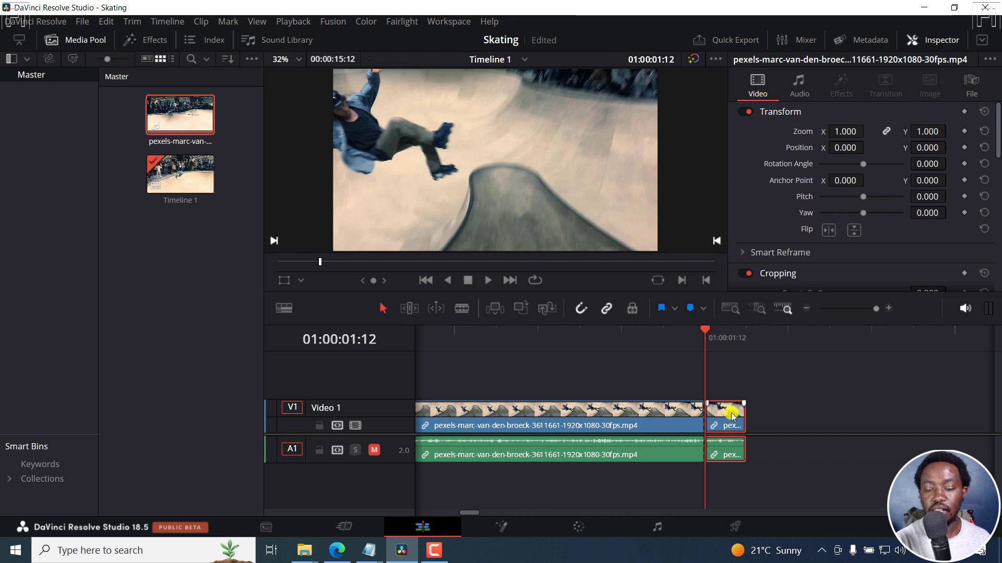
right_click(731, 416)
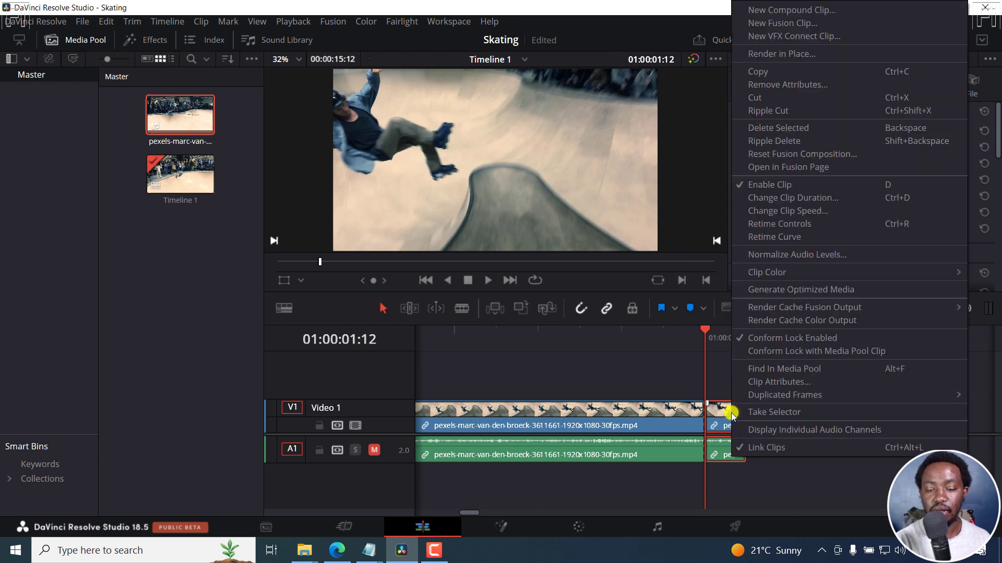
click(777, 211)
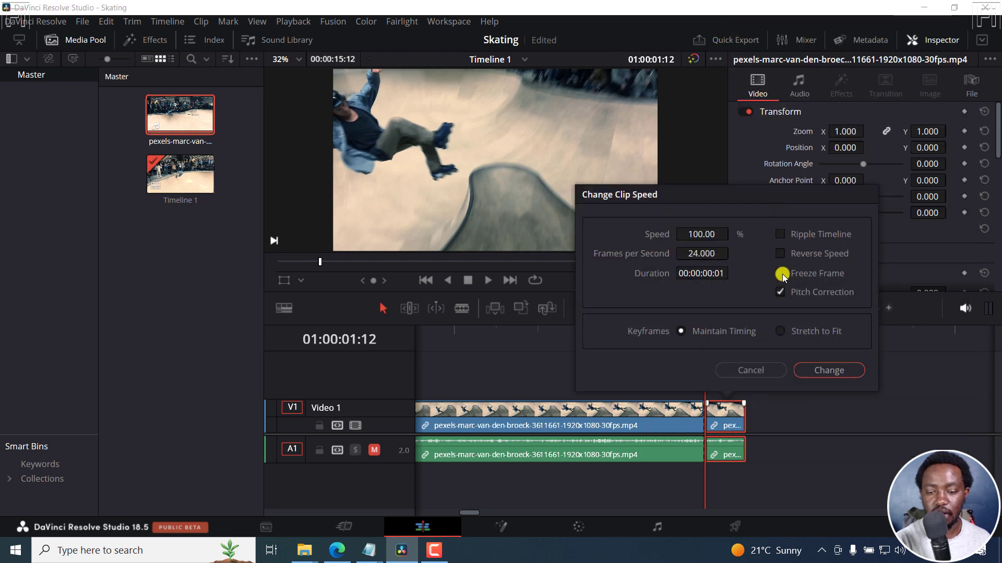
click(781, 274)
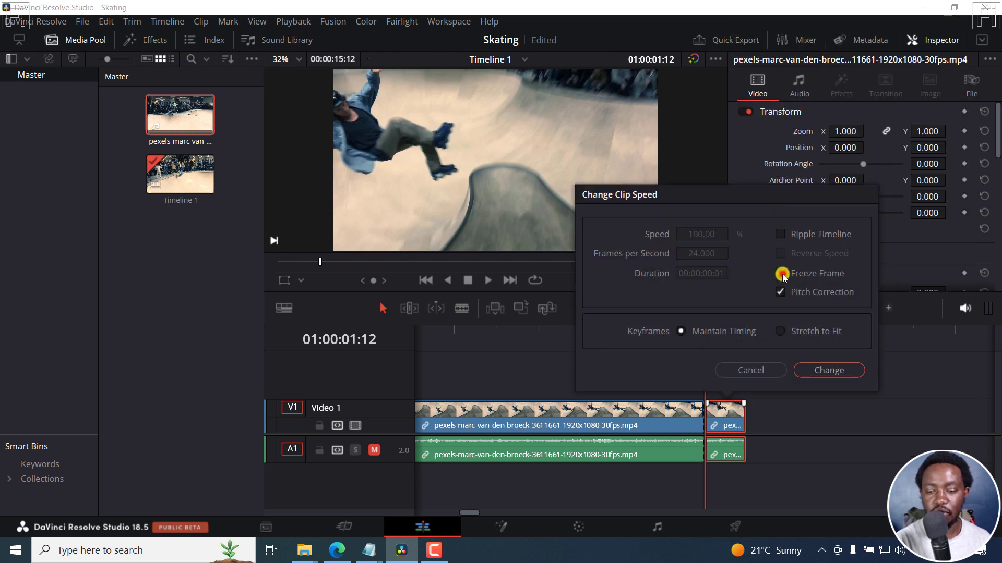
click(829, 370)
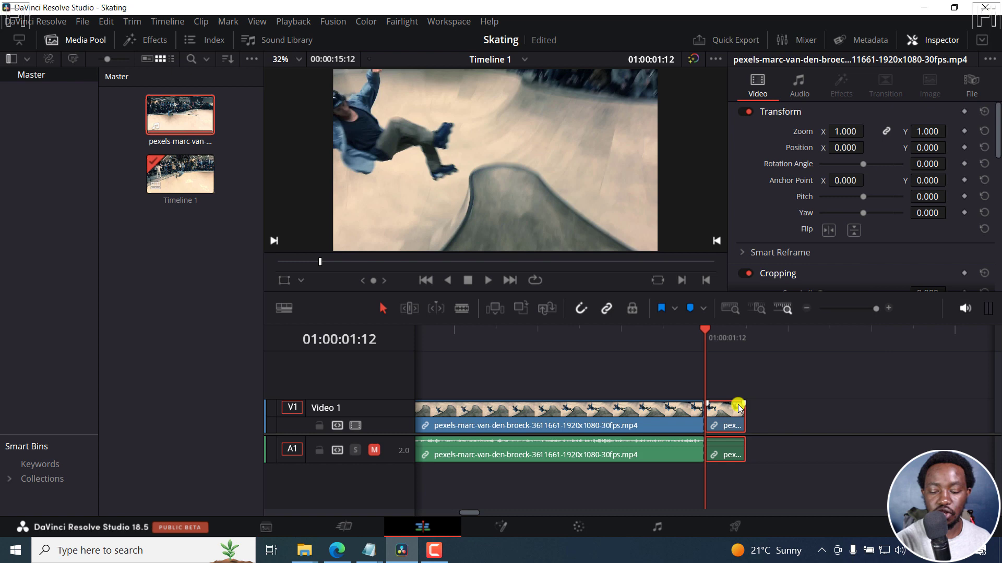
- Stretch the freeze clip about 17 frames up to the next clip, then play back the hold
click(806, 309)
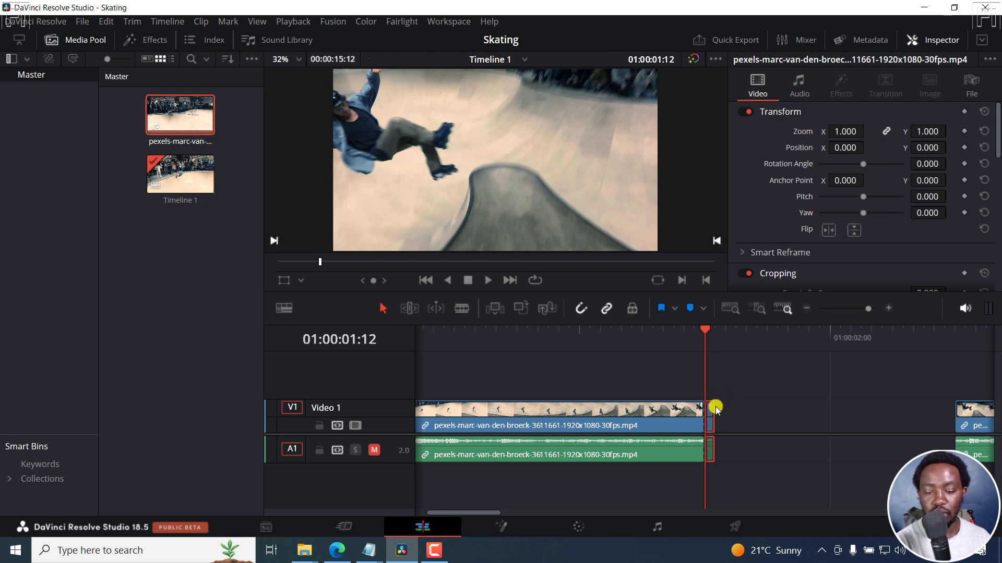
drag(715, 406, 954, 405)
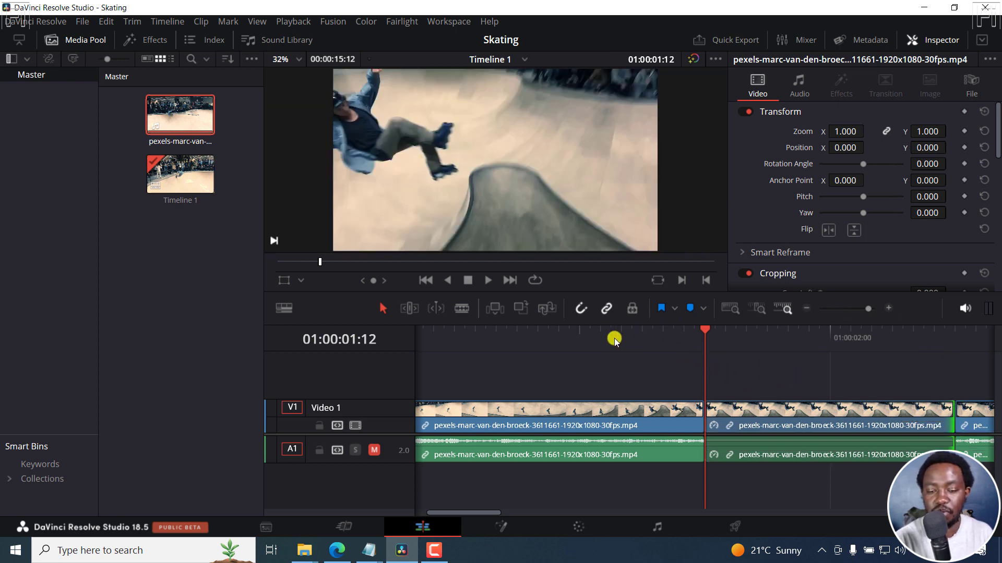
click(589, 332)
key(space)
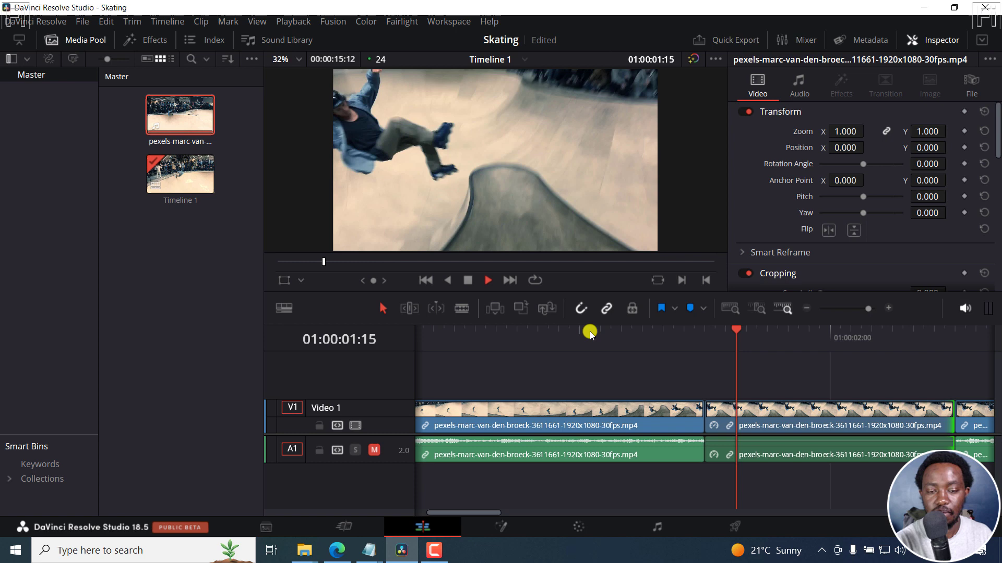
key(space)
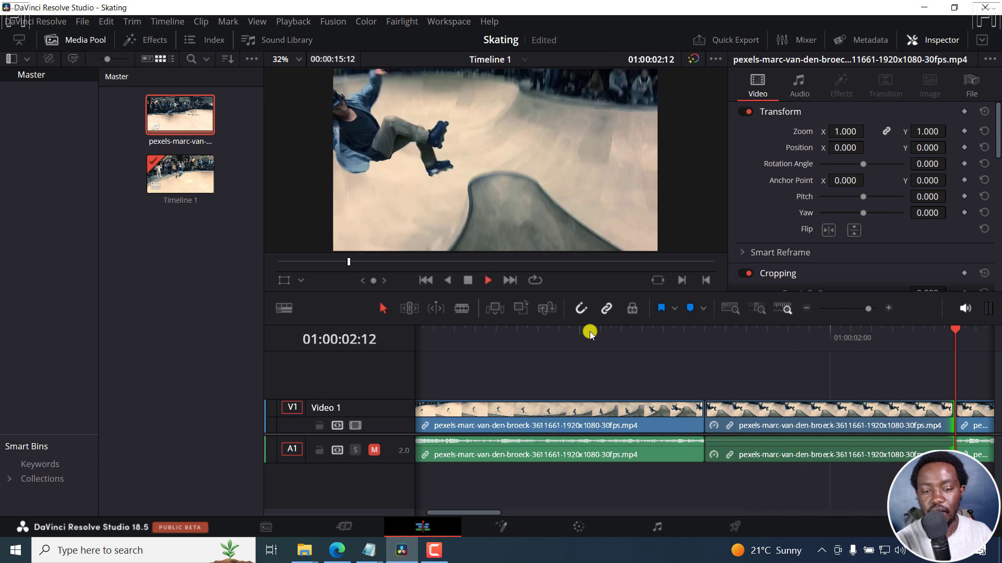
key(space)
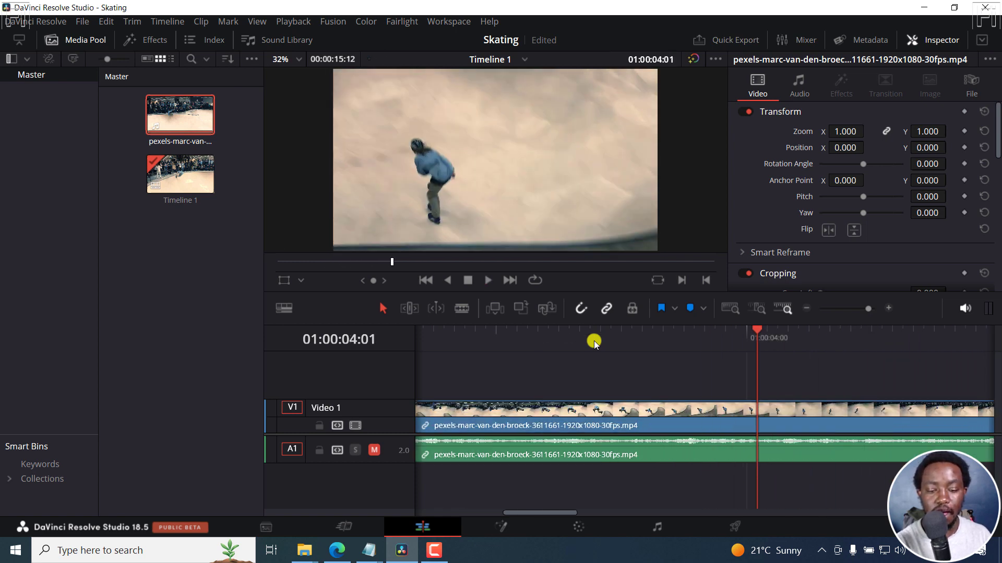
- Move the playhead to 01:00:04:18 and blade the clip there
drag(548, 515, 571, 513)
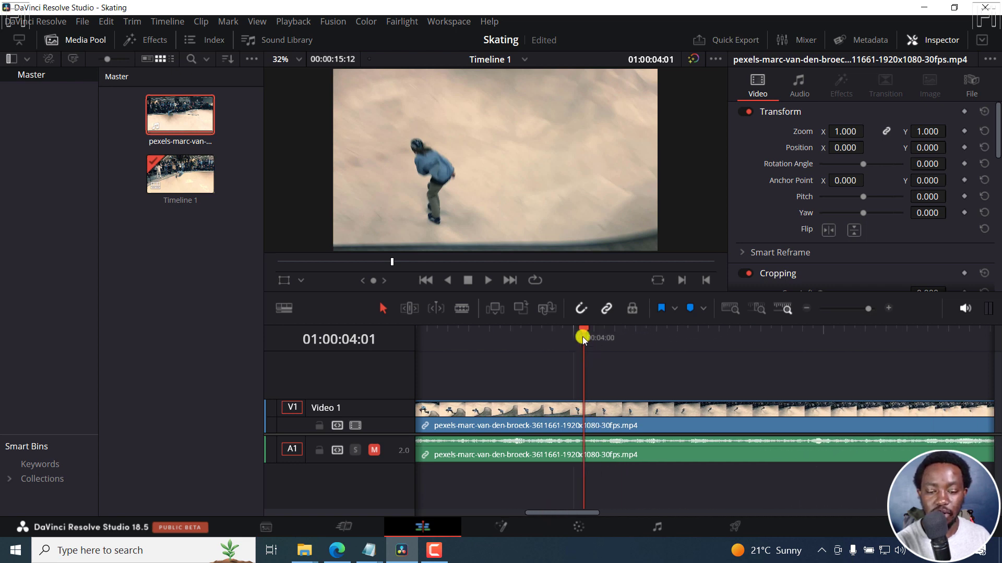
drag(583, 329, 763, 340)
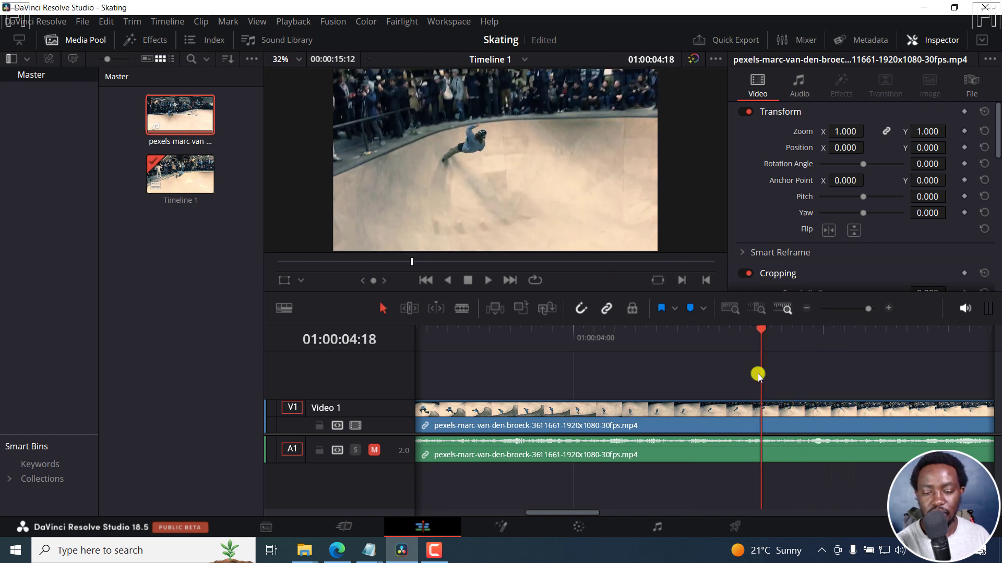
click(462, 308)
click(766, 414)
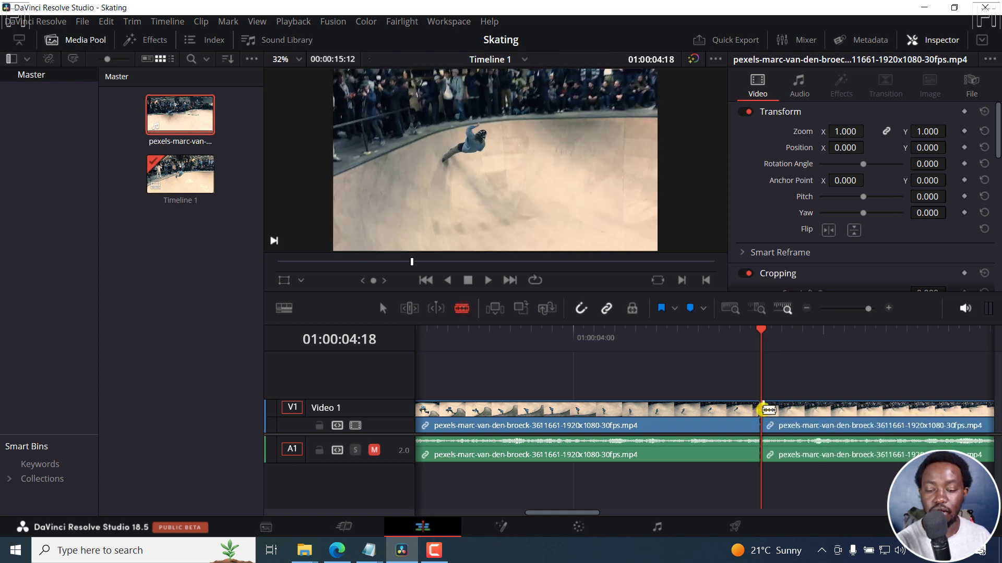
- Cut again one frame later and drag the remaining clip right, leaving a gap
key(Right)
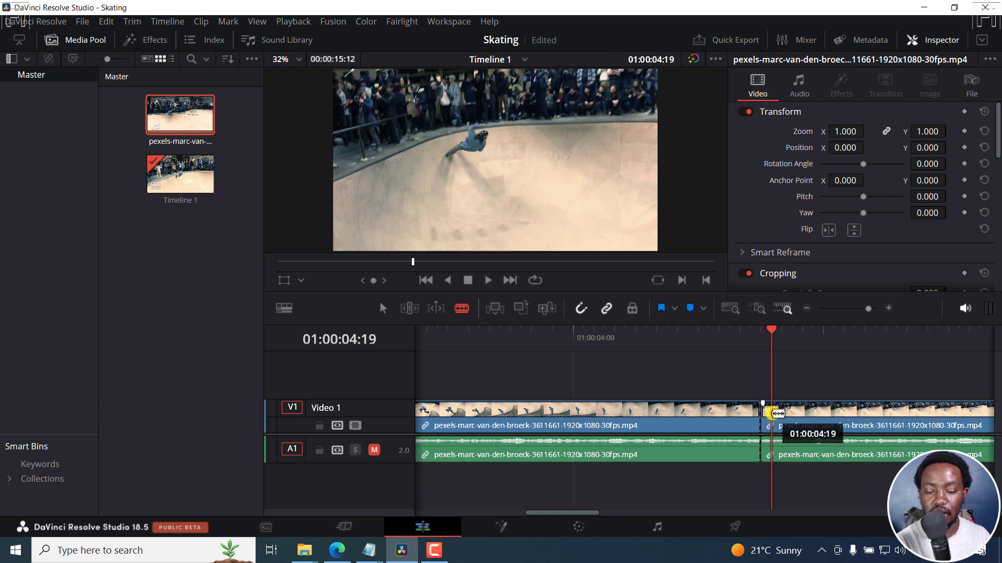
click(771, 414)
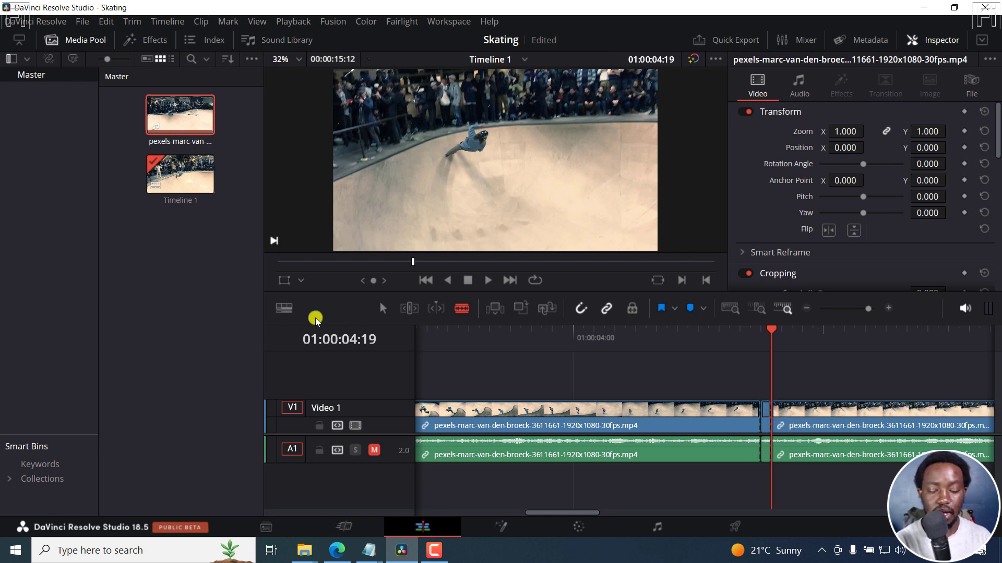
click(387, 308)
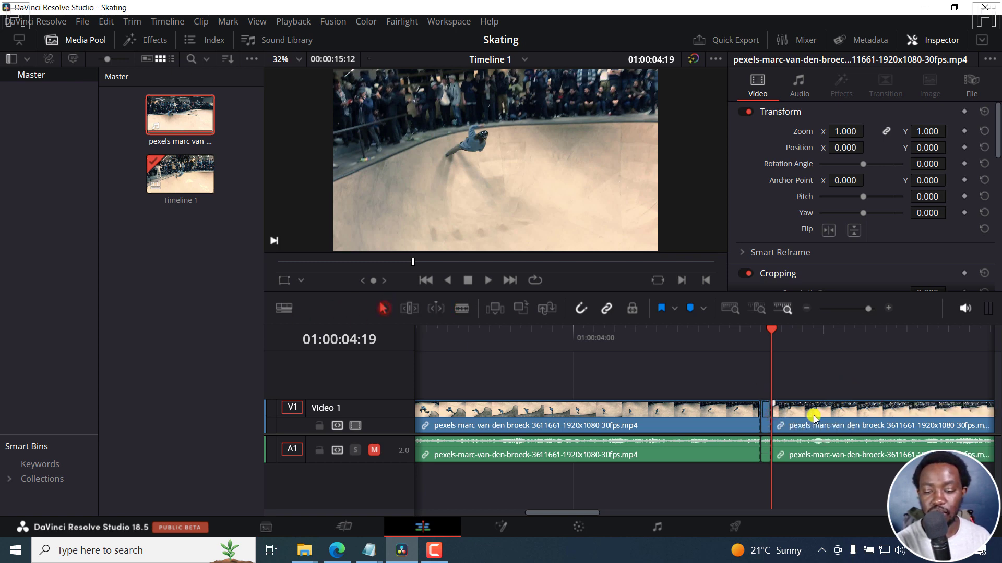
drag(806, 420, 986, 415)
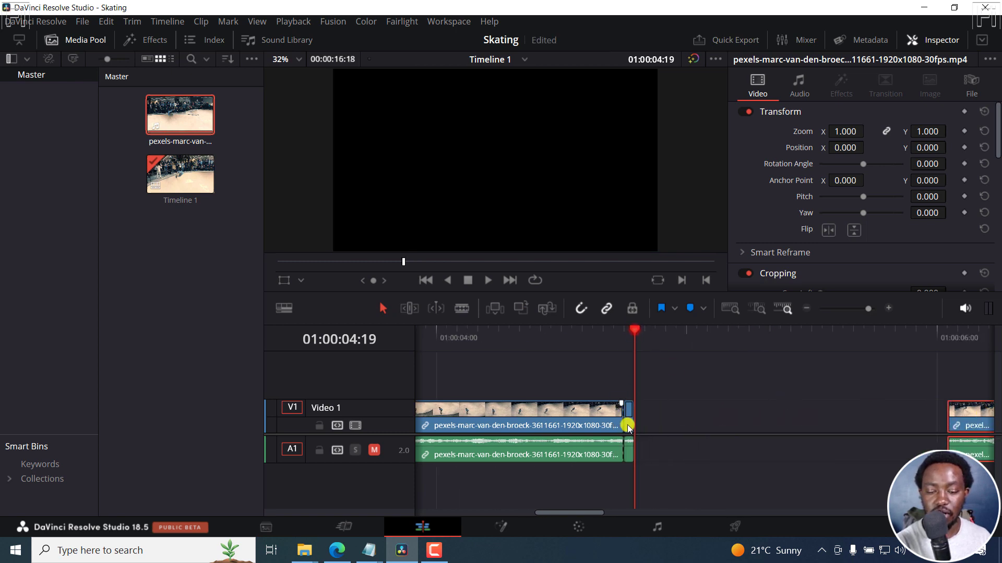
- Select the one-frame piece at 01:00:04:18 and look through the Clip menu commands
click(630, 424)
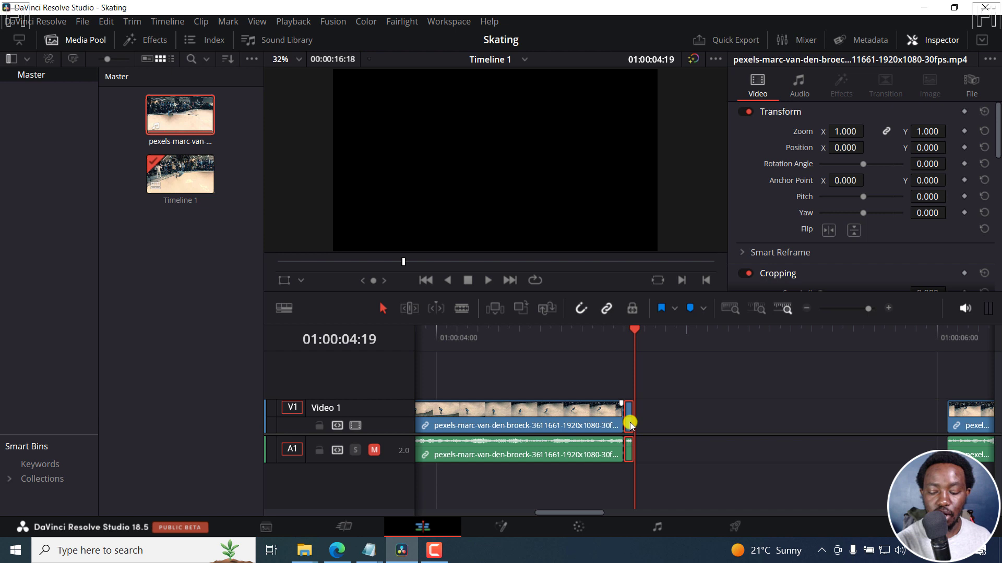
key(Left)
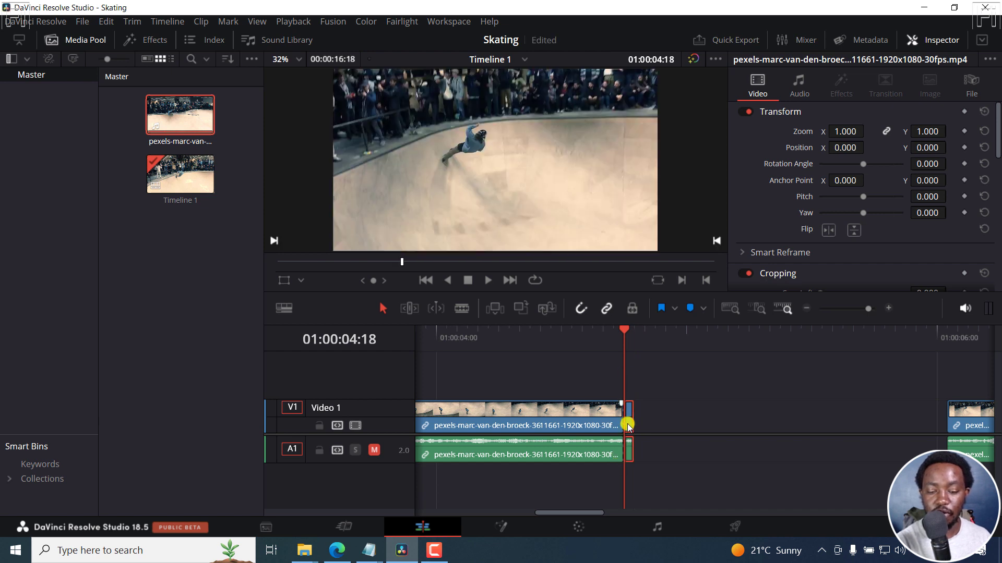
click(201, 22)
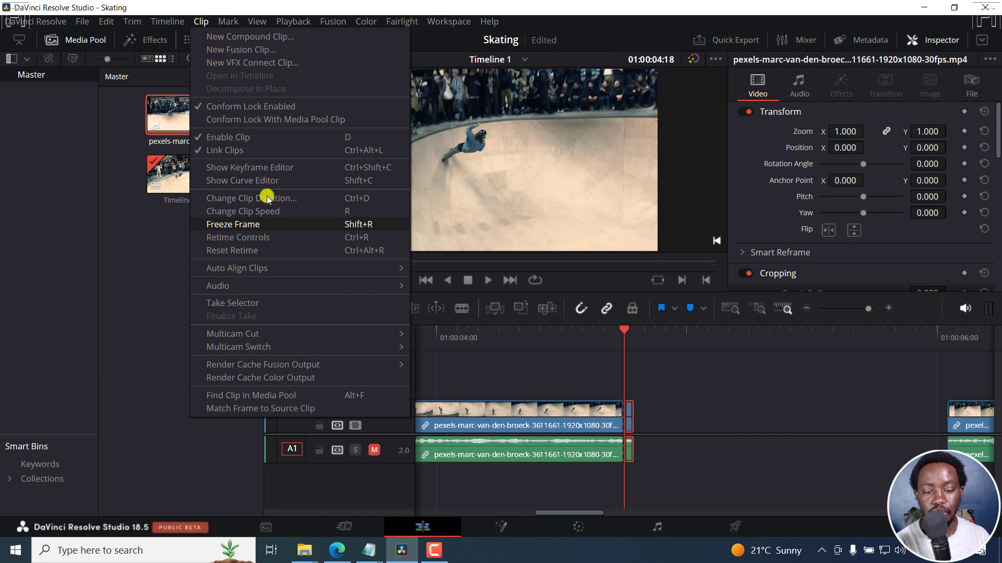
key(Escape)
key(Right)
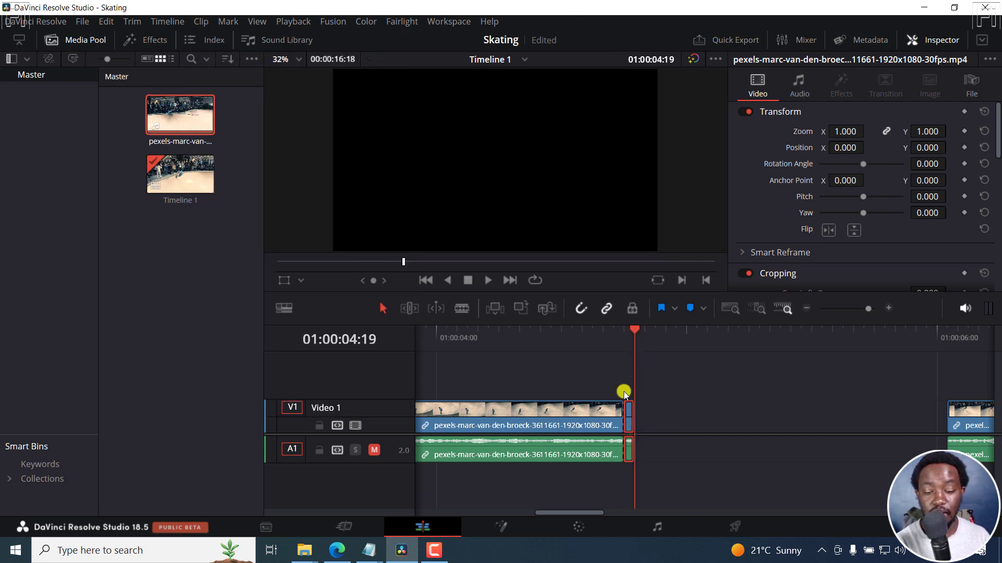
click(200, 21)
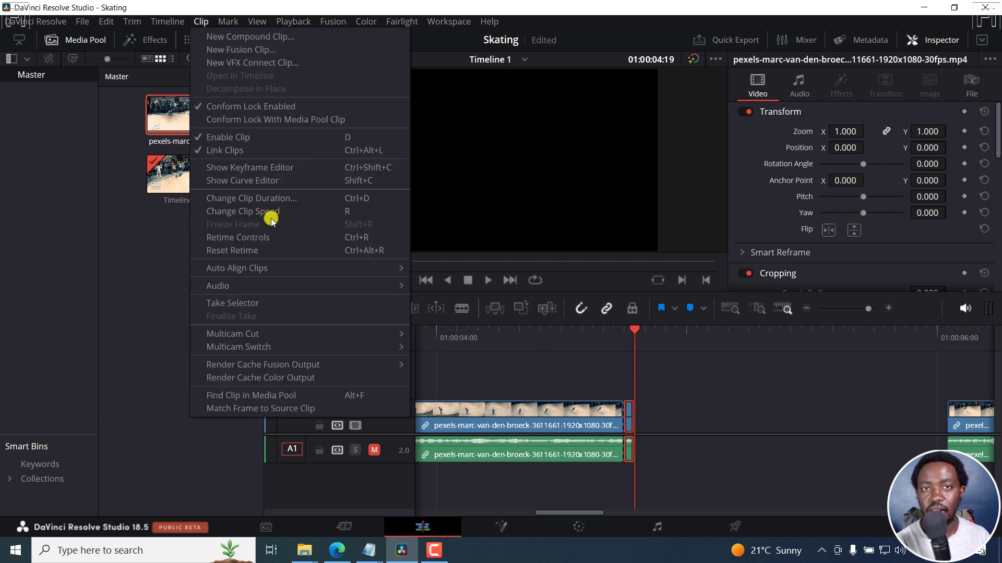
click(603, 129)
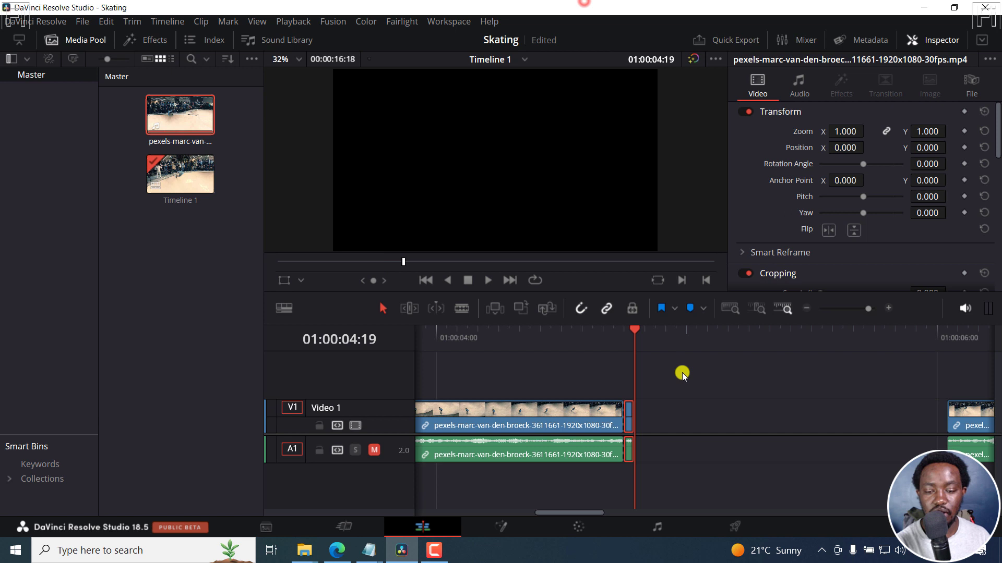
- Freeze the frame with Clip > Freeze Frame and stretch it to 23 frames
key(Left)
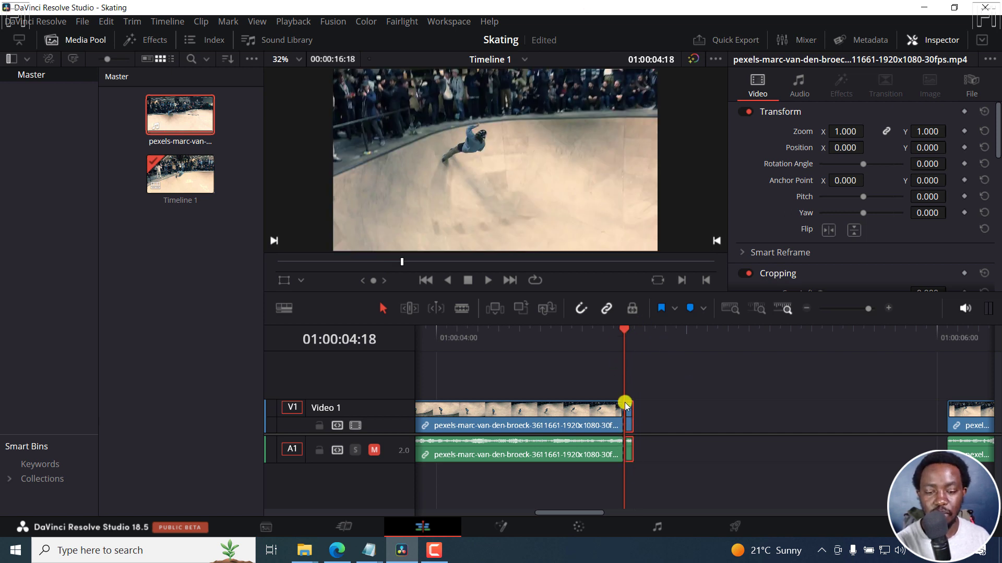
click(200, 23)
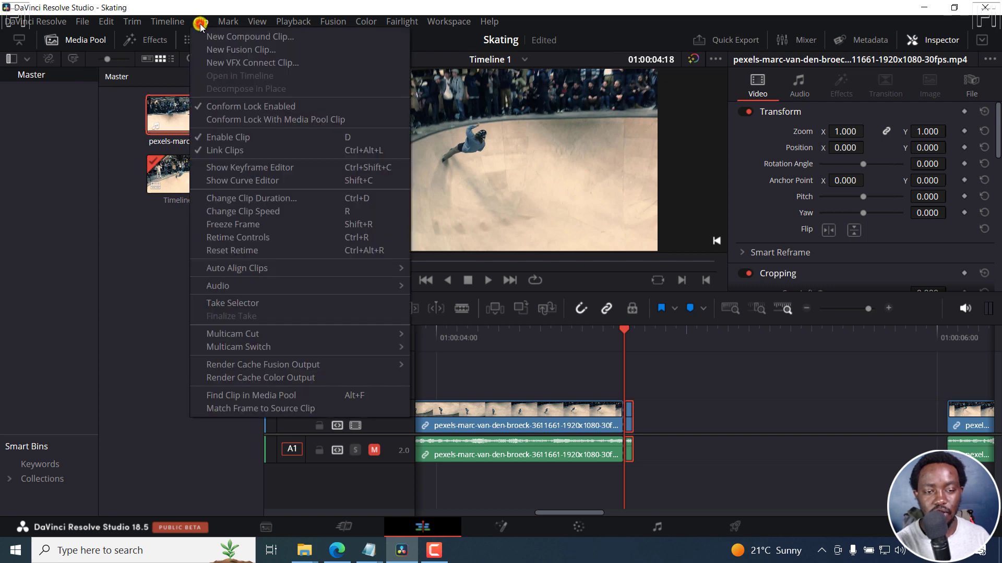
click(243, 226)
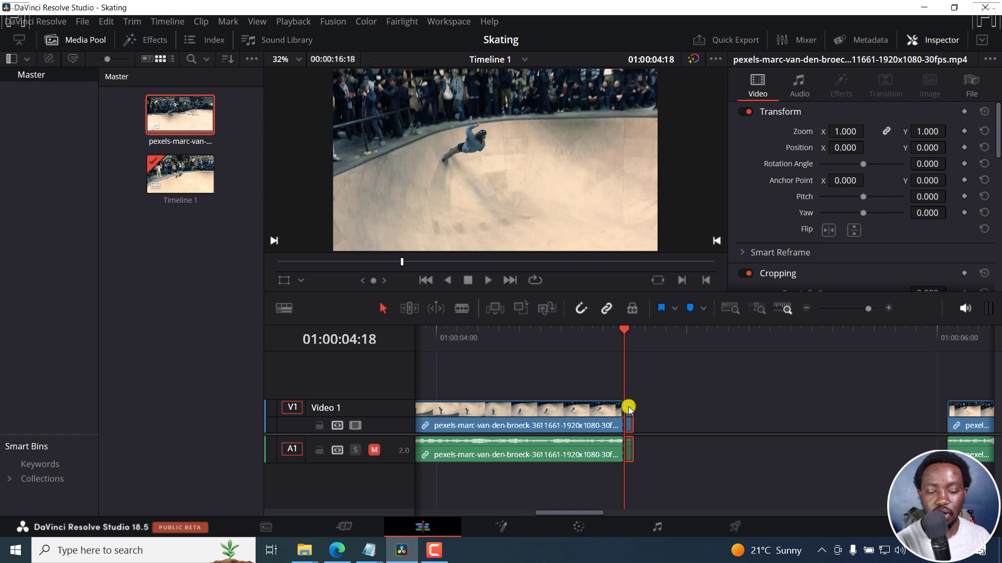
drag(634, 405, 945, 407)
click(447, 338)
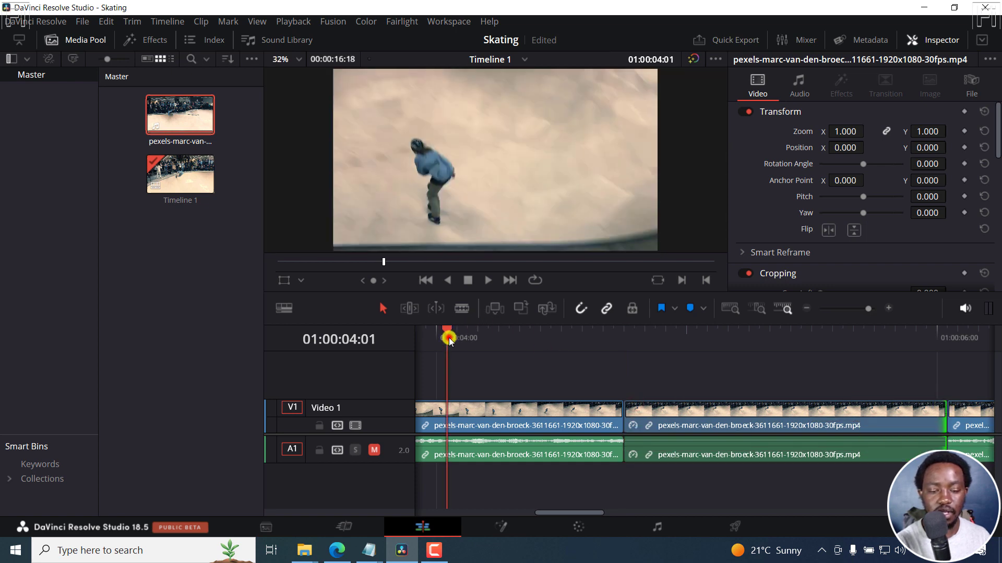
key(space)
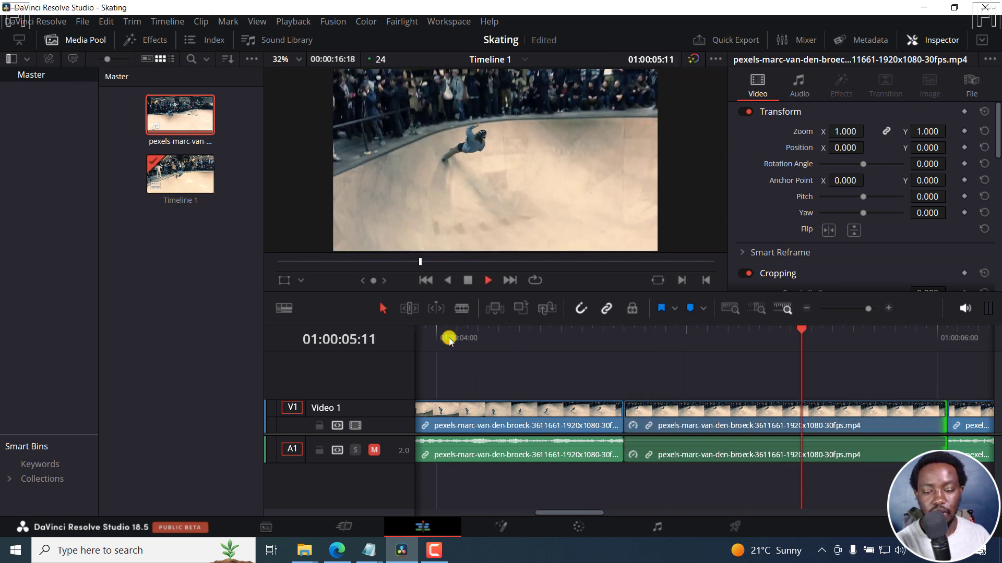
key(space)
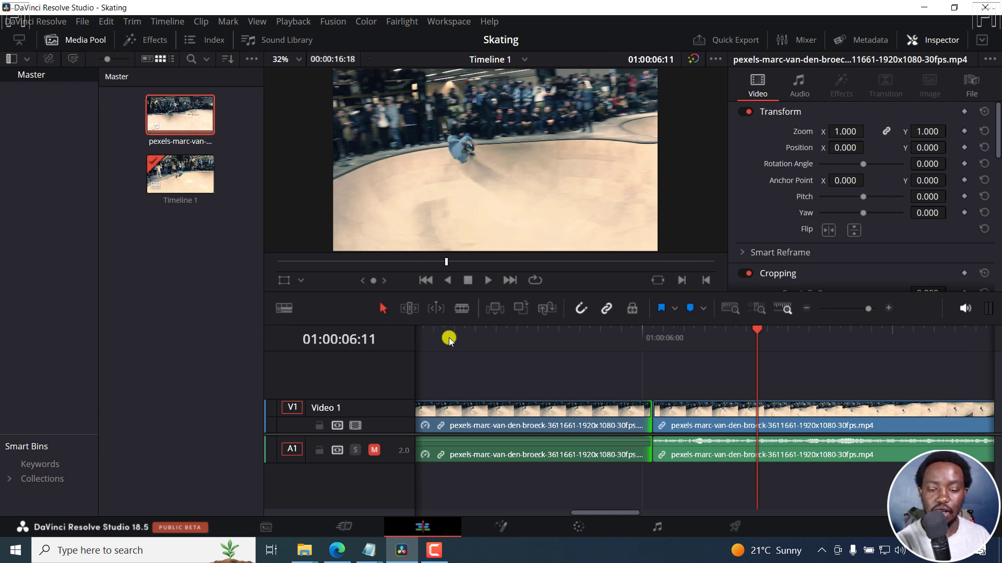
key(minus)
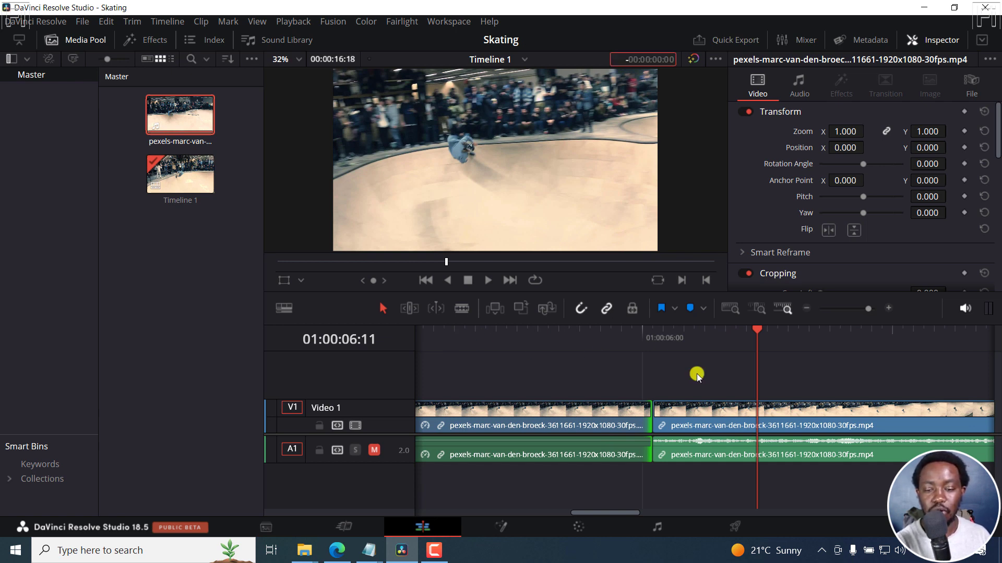
click(805, 309)
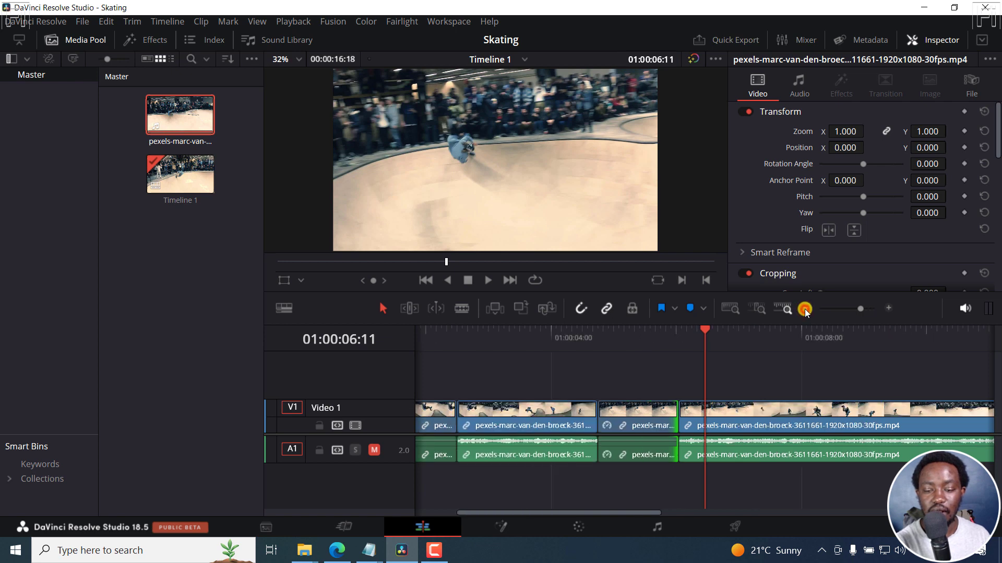
click(804, 309)
click(804, 308)
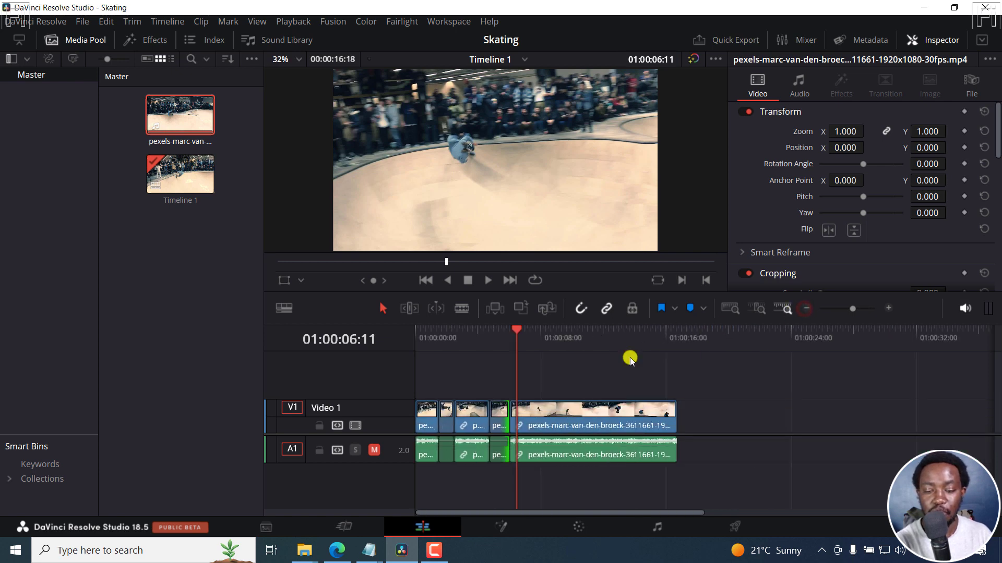
click(887, 309)
drag(706, 327, 796, 329)
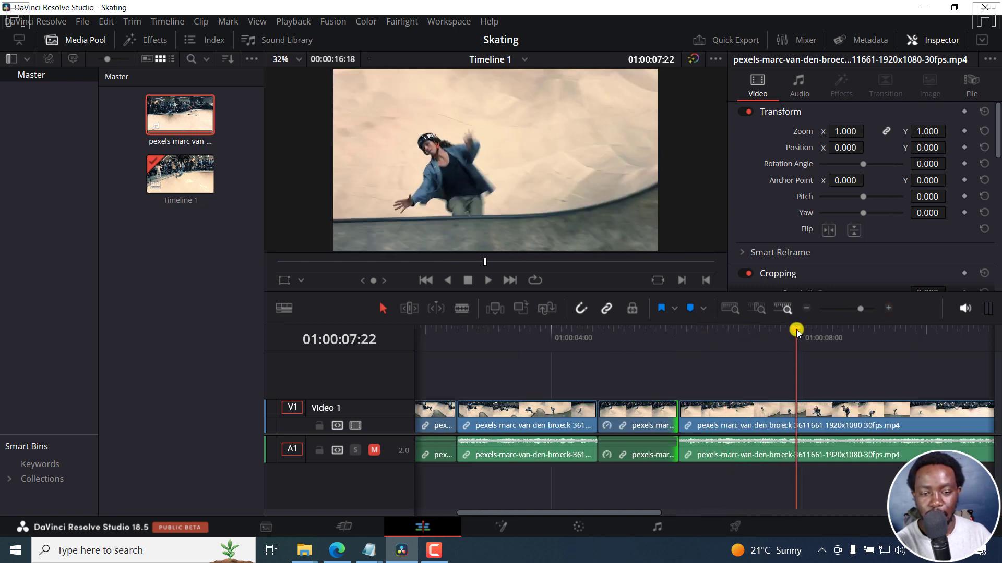
- Enable Retime Controls on the last clip and add a 0% freeze at 01:00:08:08
right_click(798, 425)
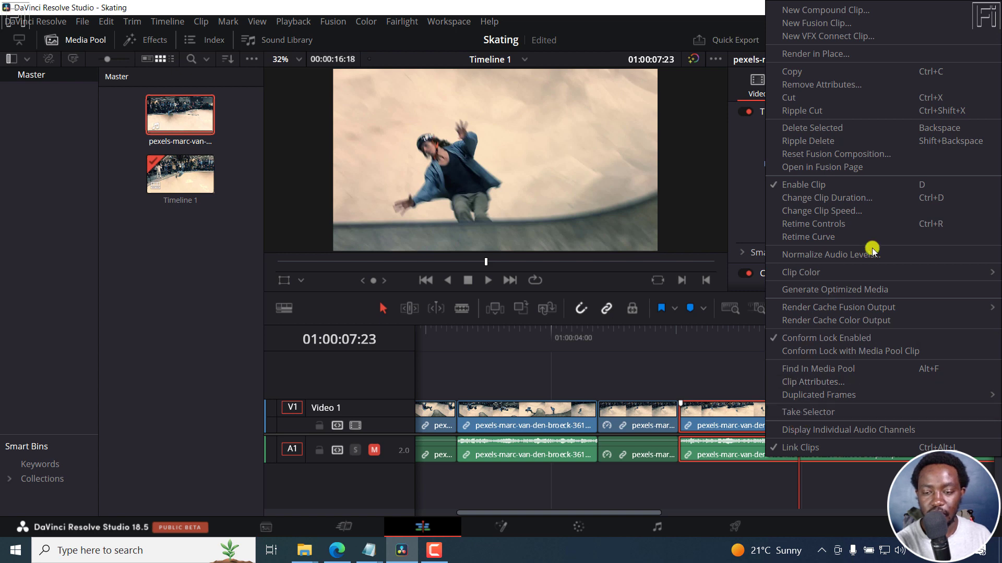
click(821, 223)
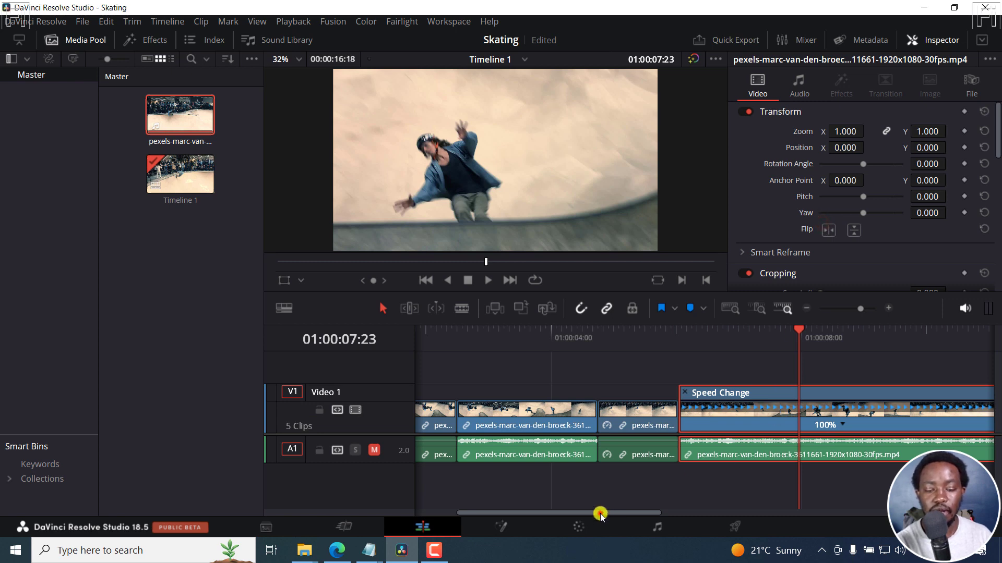
drag(600, 515, 677, 514)
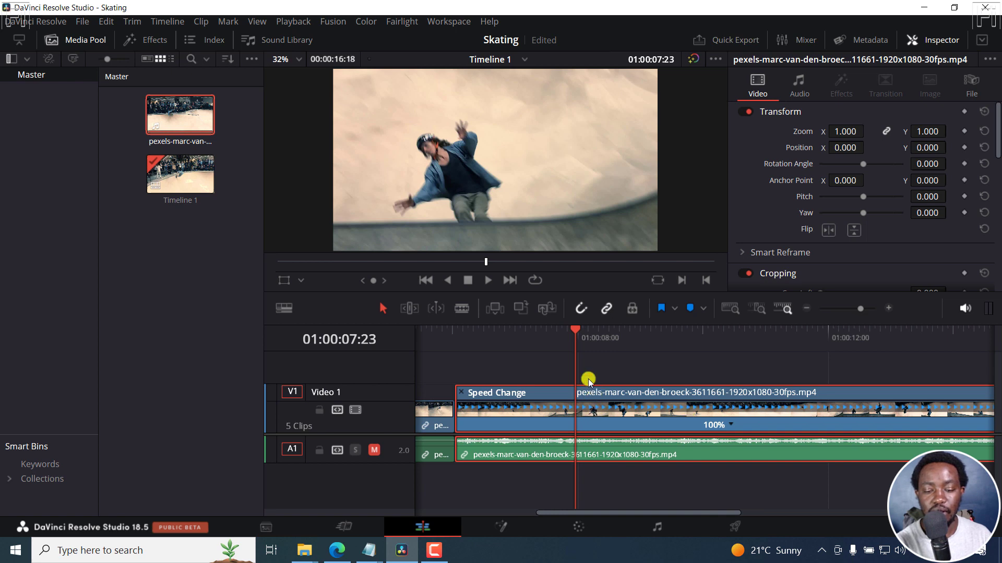
drag(577, 330, 603, 329)
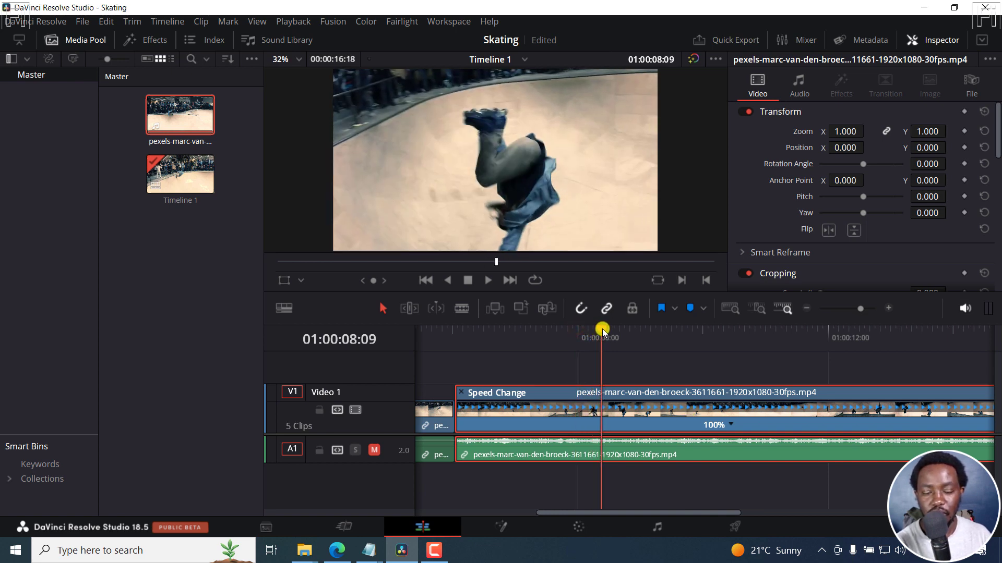
click(806, 309)
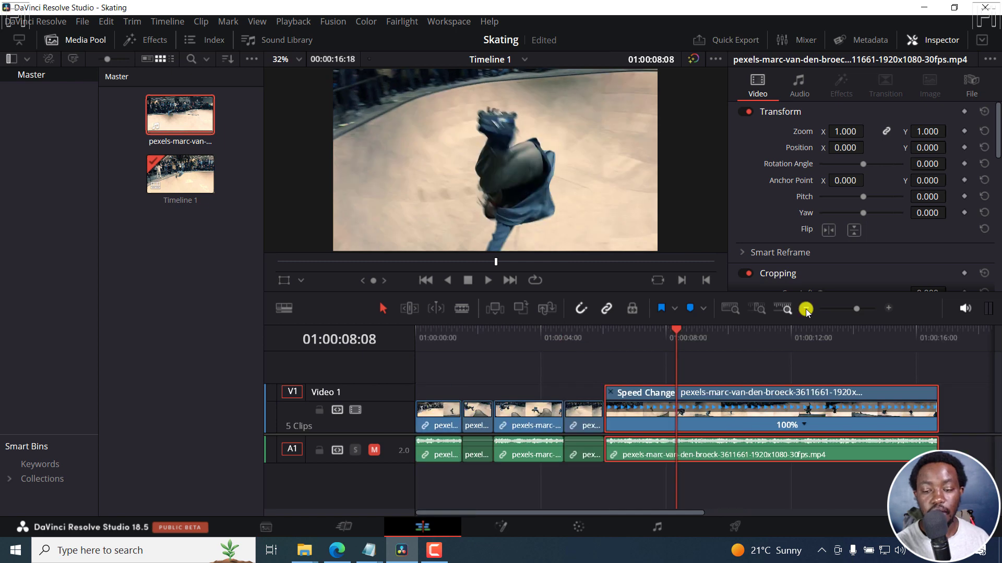
click(804, 427)
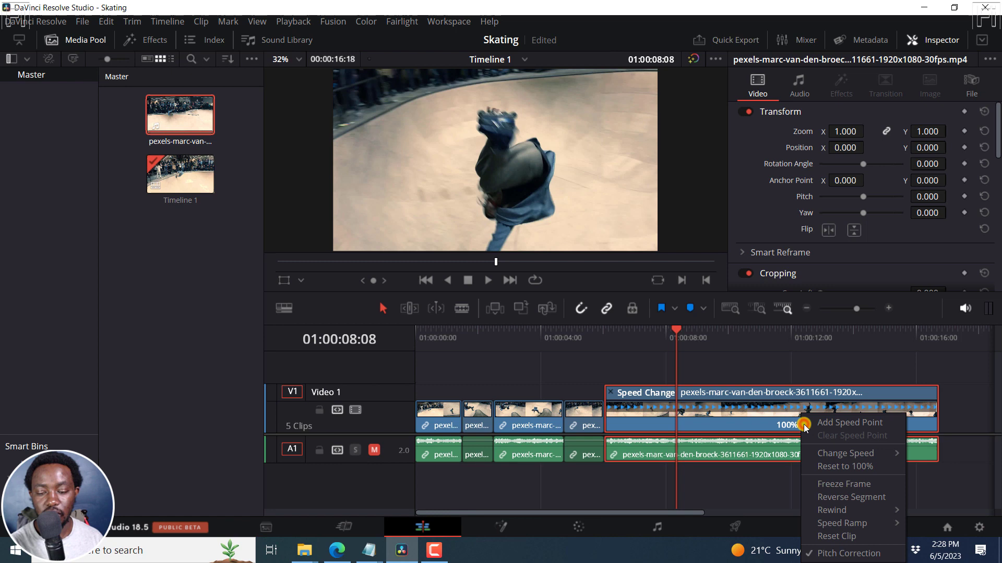
click(853, 482)
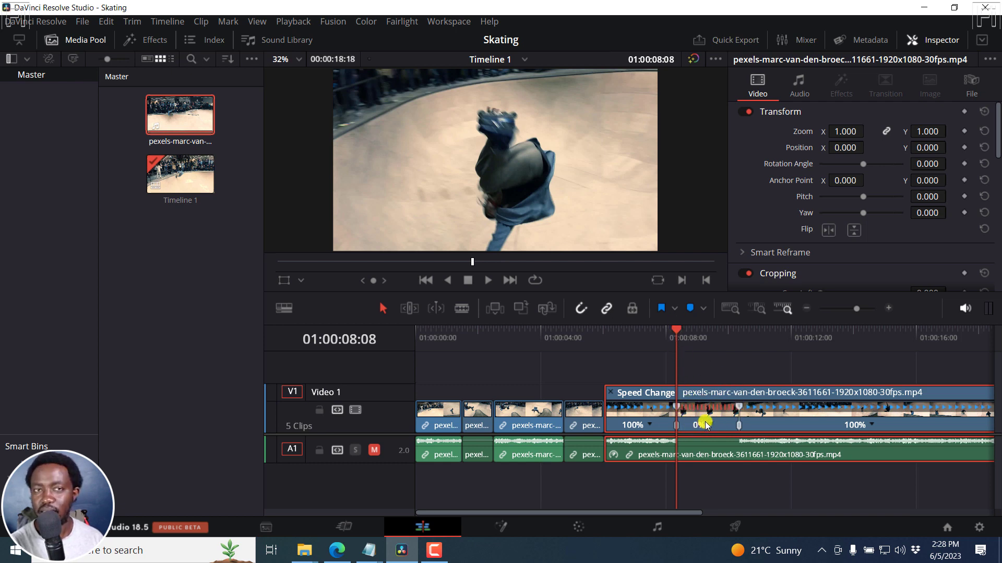
- Preview the freeze, drag its end speed point right to lengthen the hold, and replay
click(602, 330)
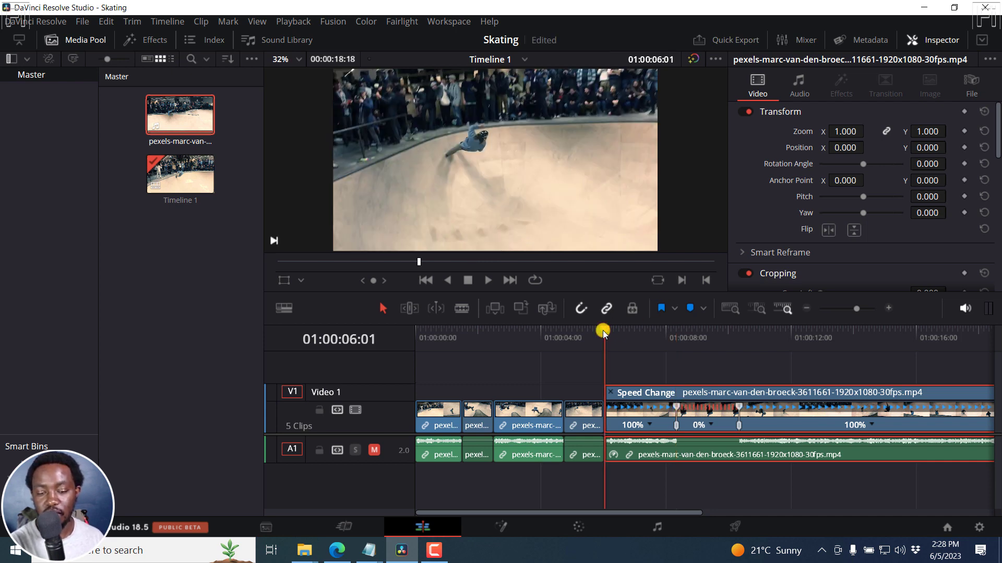
key(space)
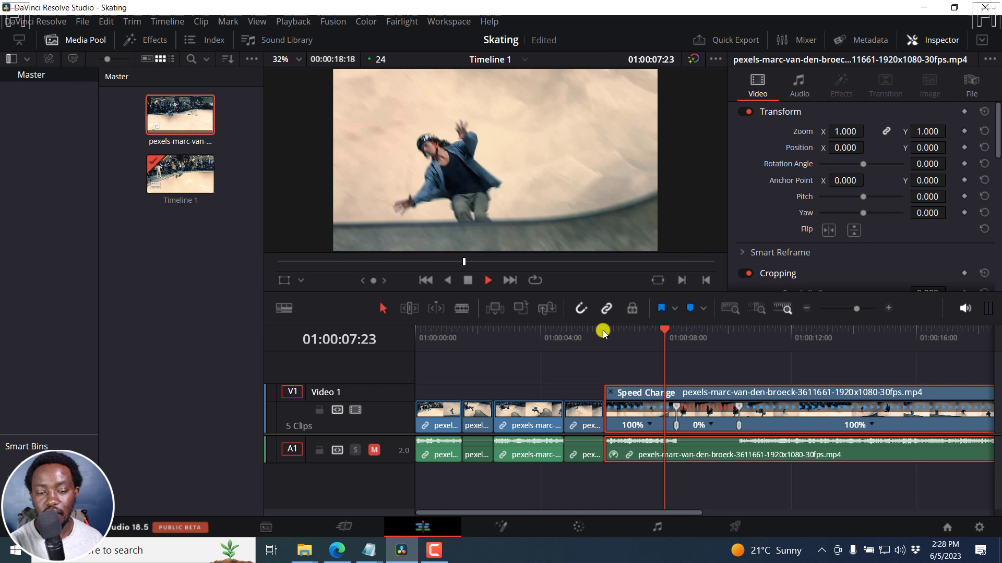
key(space)
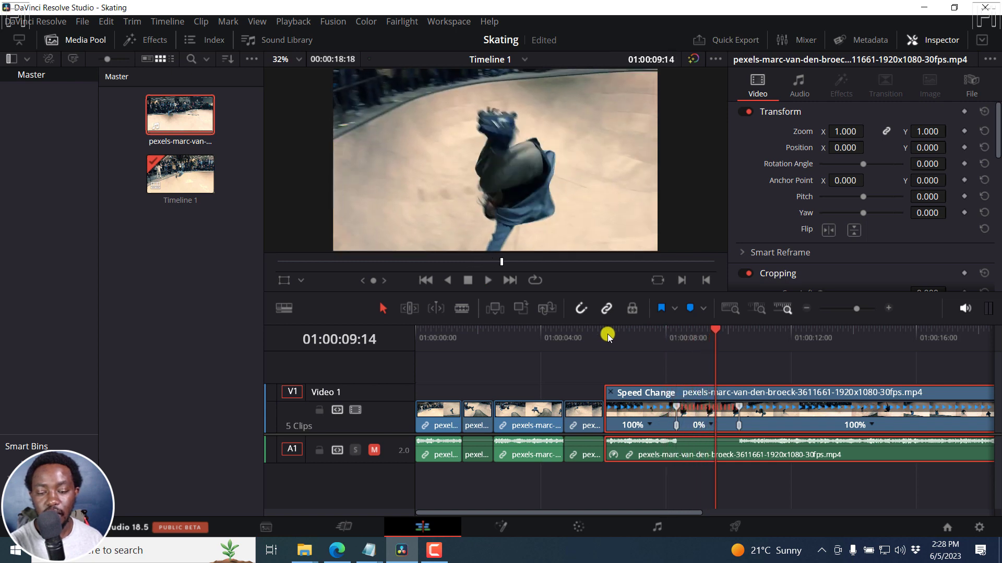
drag(741, 406, 829, 406)
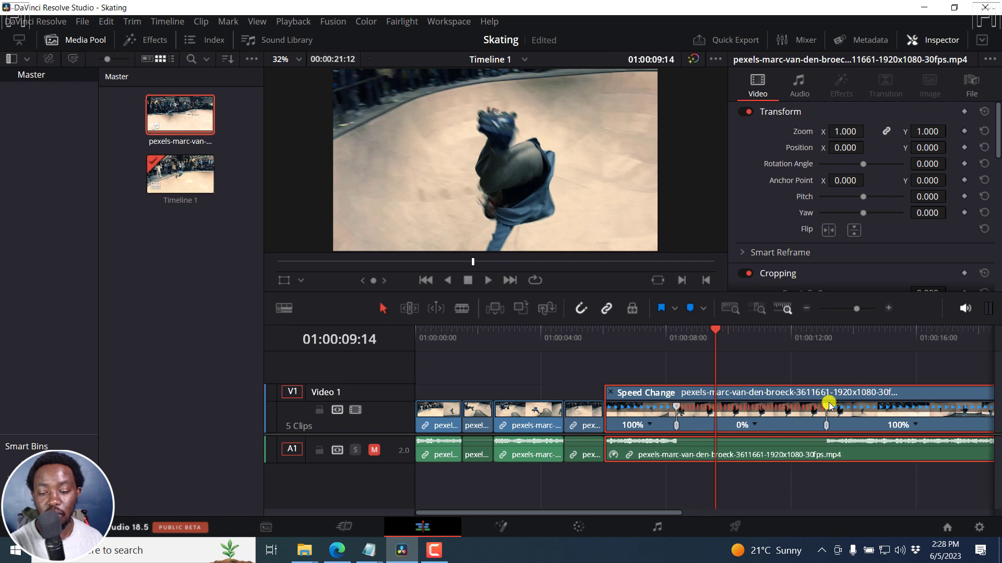
key(space)
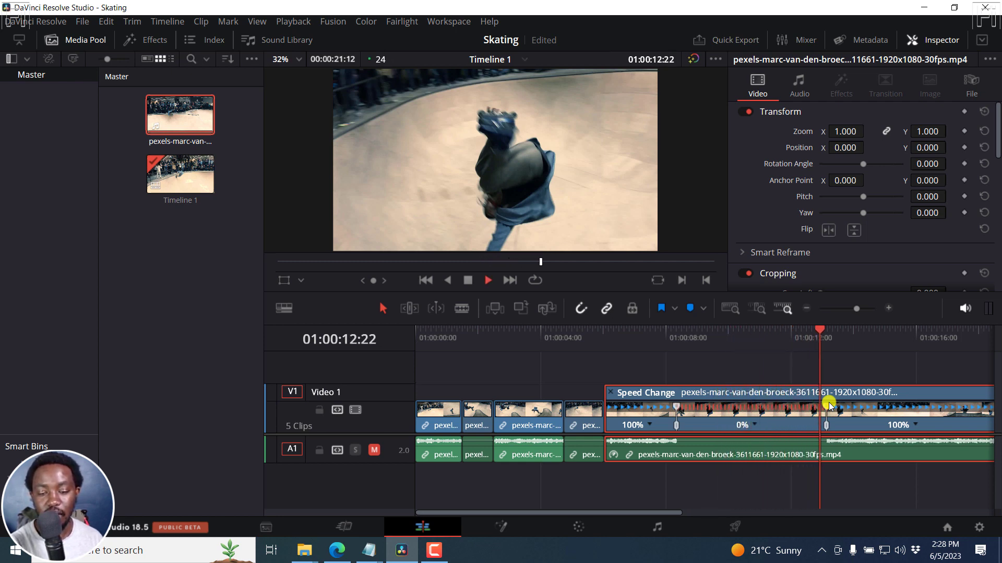
key(space)
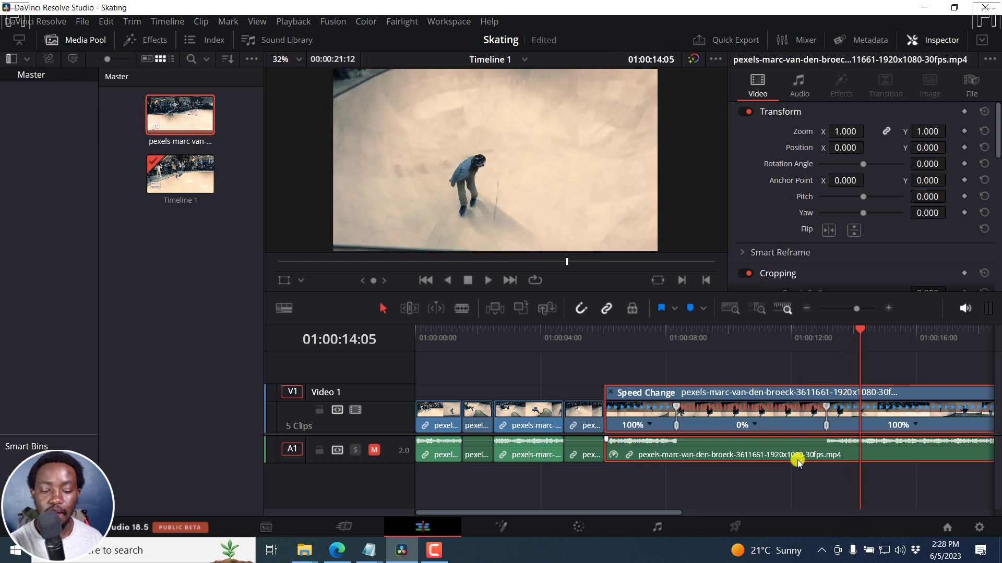
- Add a second 0% freeze at 01:00:17:12, lengthen it, and play back both holds
drag(644, 517, 757, 514)
click(711, 330)
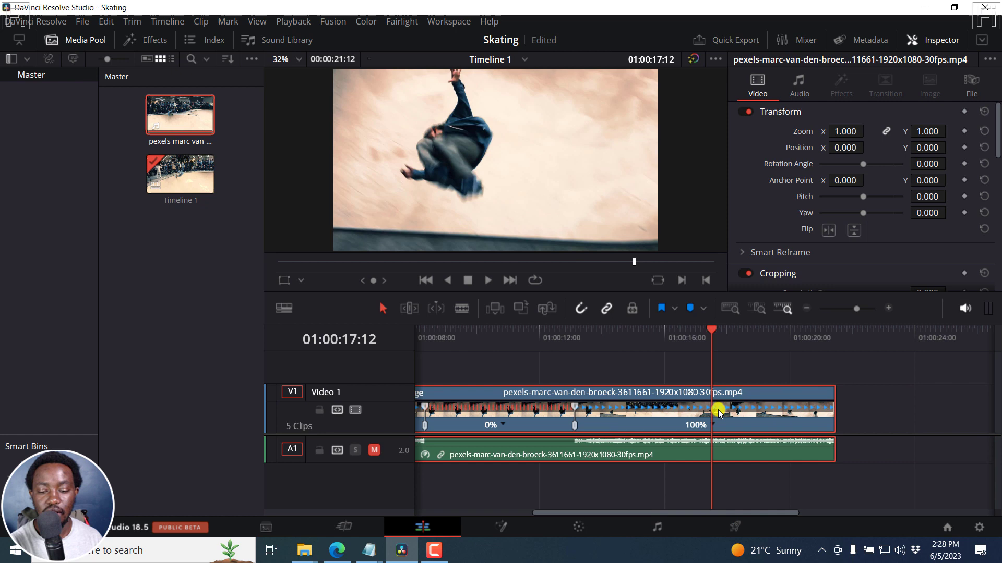
click(713, 424)
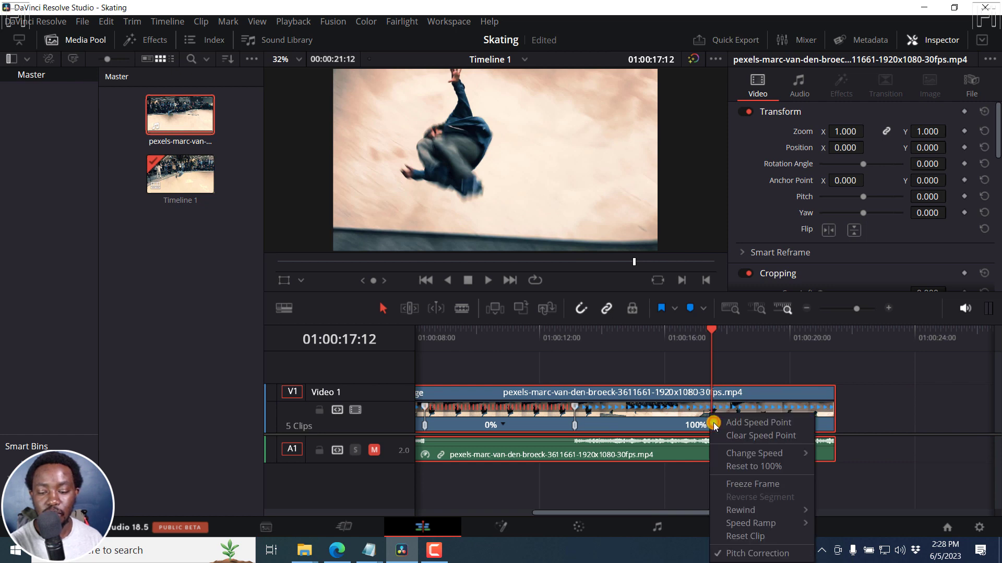
click(752, 484)
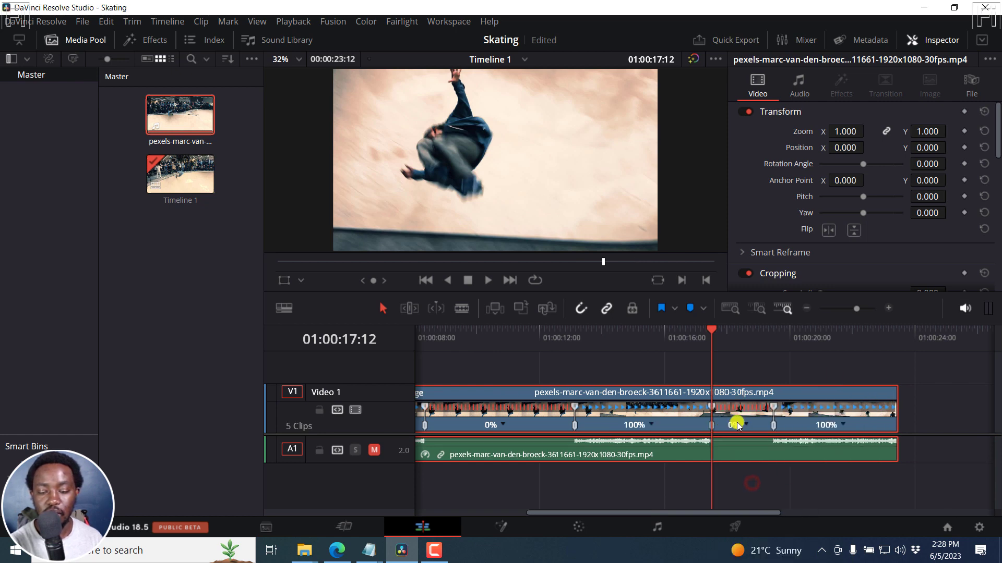
drag(775, 407, 797, 408)
click(490, 340)
key(space)
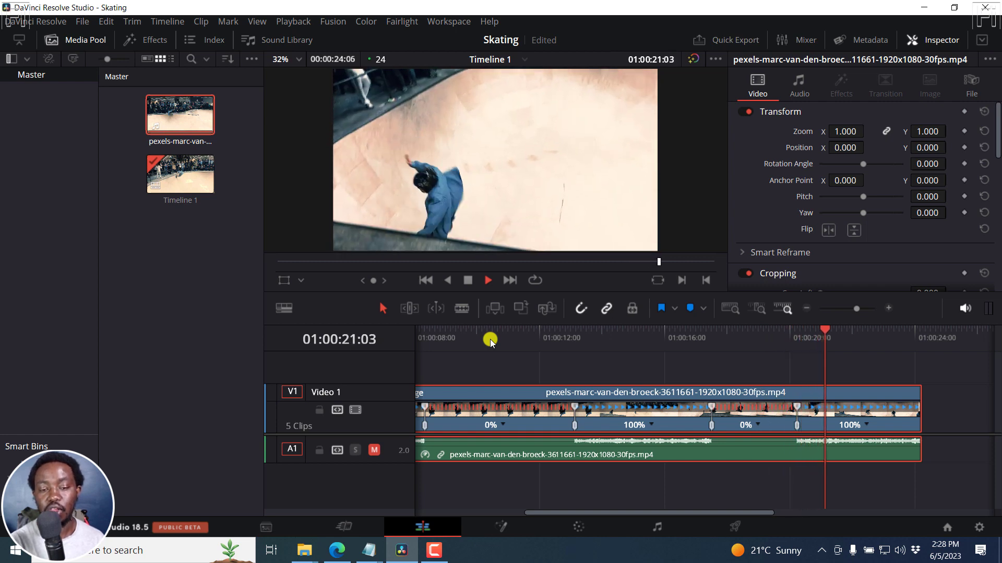
key(space)
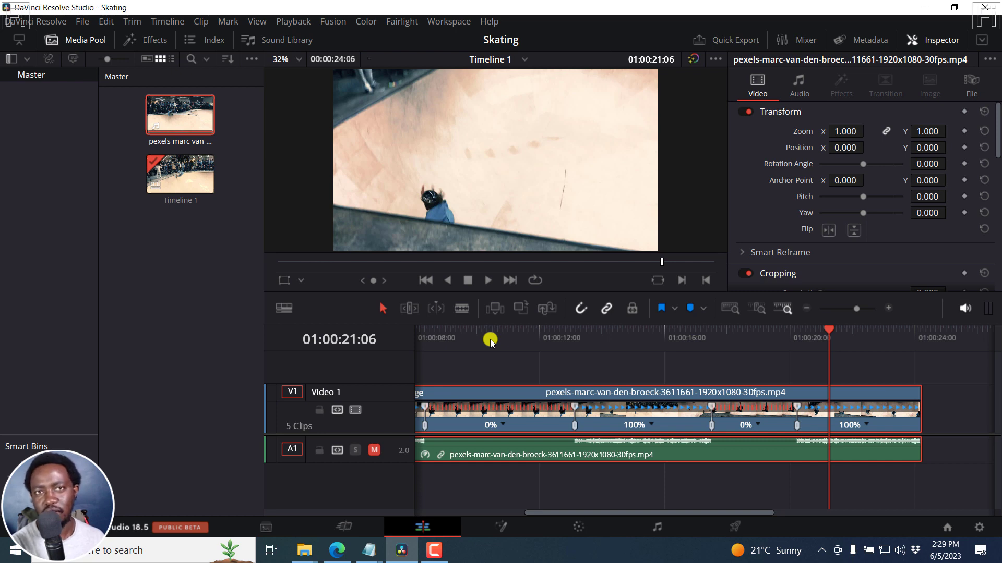
right_click(819, 417)
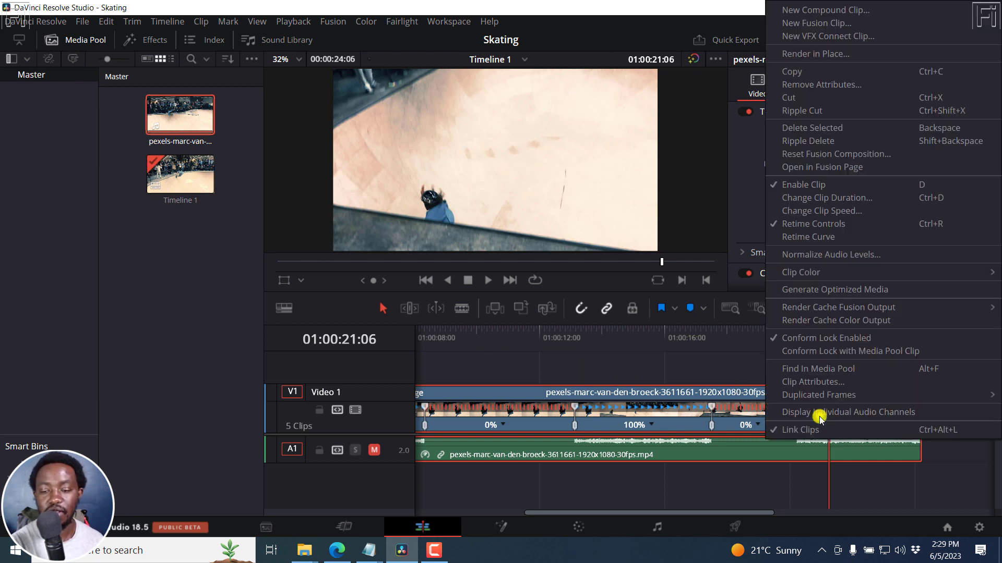
click(679, 332)
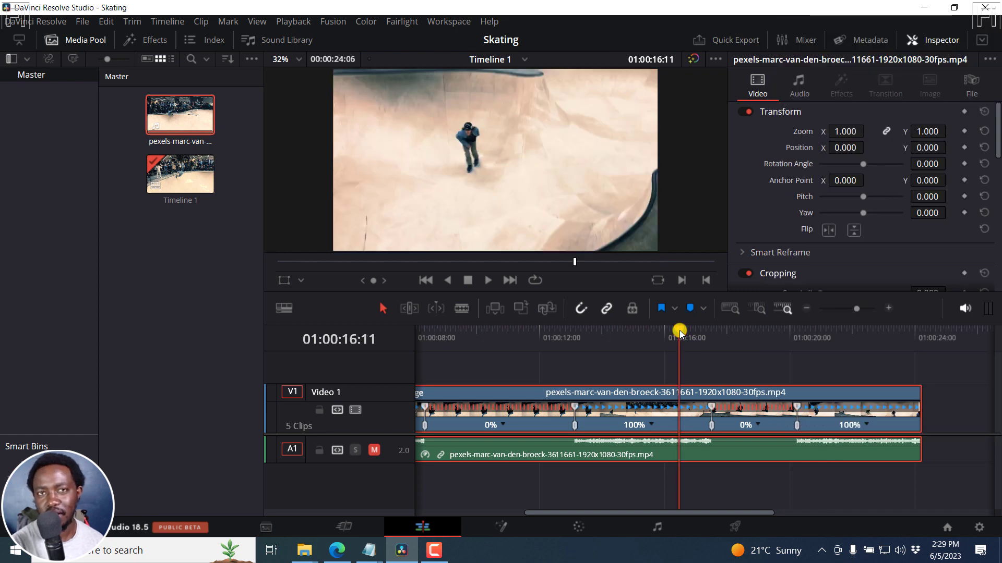